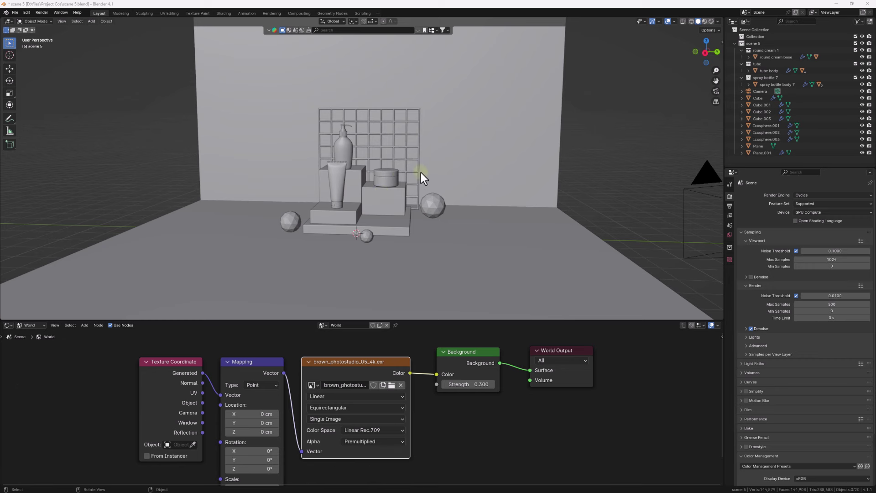
Zoom in and orbit around the product scene to see it from a new angle
scroll(398, 158, up, 2)
middle_drag(396, 158, 375, 173)
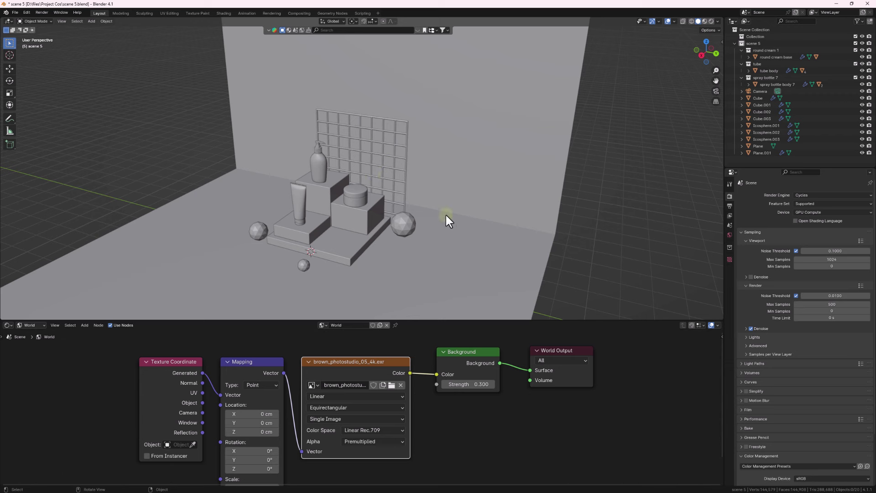
middle_drag(480, 234, 429, 220)
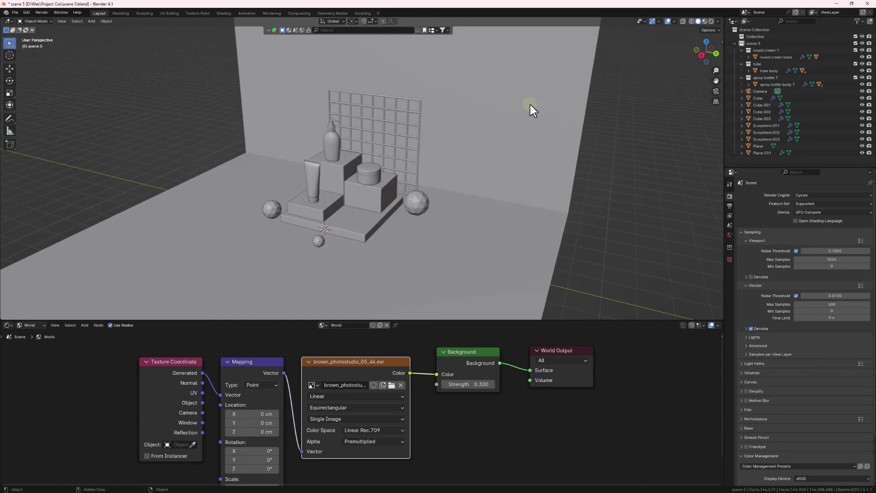
Preview the scene in Rendered shading from a more frontal angle, then return to Solid shading
click(711, 21)
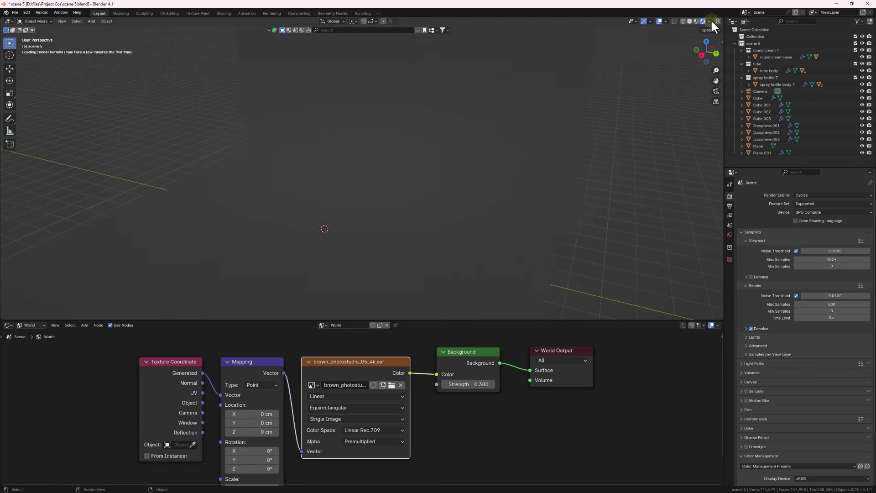
mouse_move(387, 222)
middle_down()
mouse_move(413, 215)
mouse_move(391, 218)
mouse_move(357, 147)
middle_up()
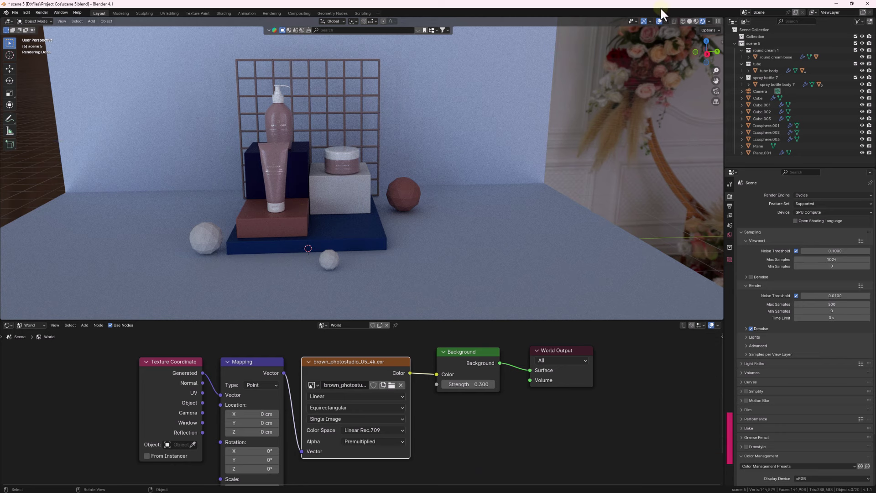
click(689, 21)
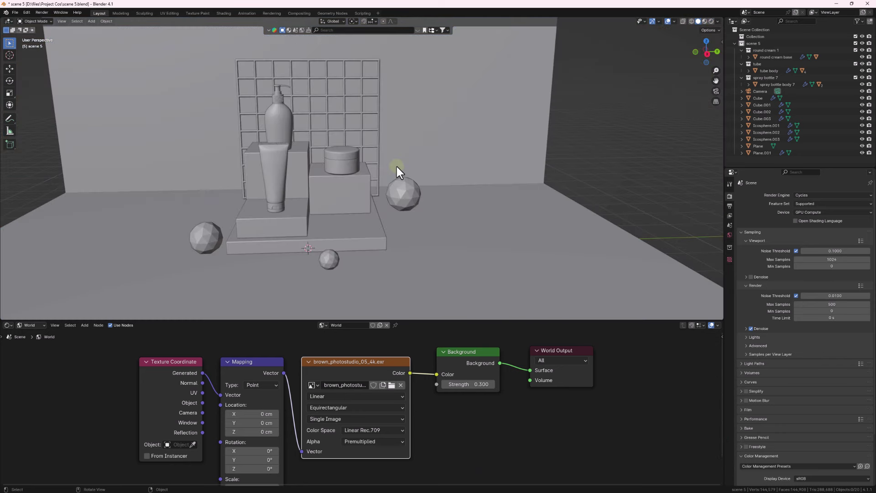
Switch the bottom node editor to the Asset Browser and filter it to the Hair catalog
click(8, 325)
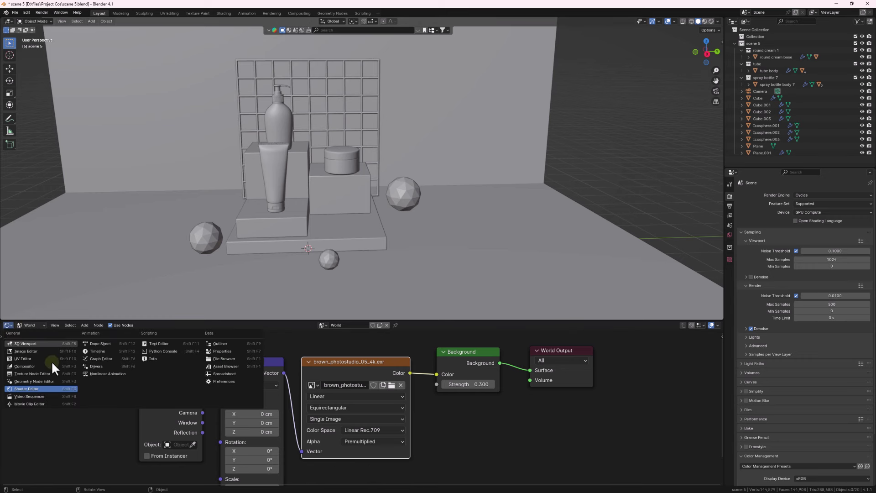
click(234, 366)
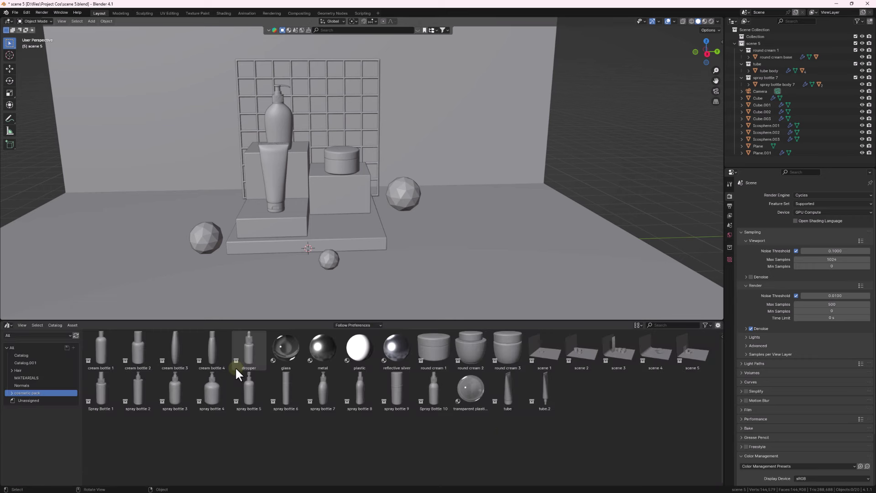
click(24, 335)
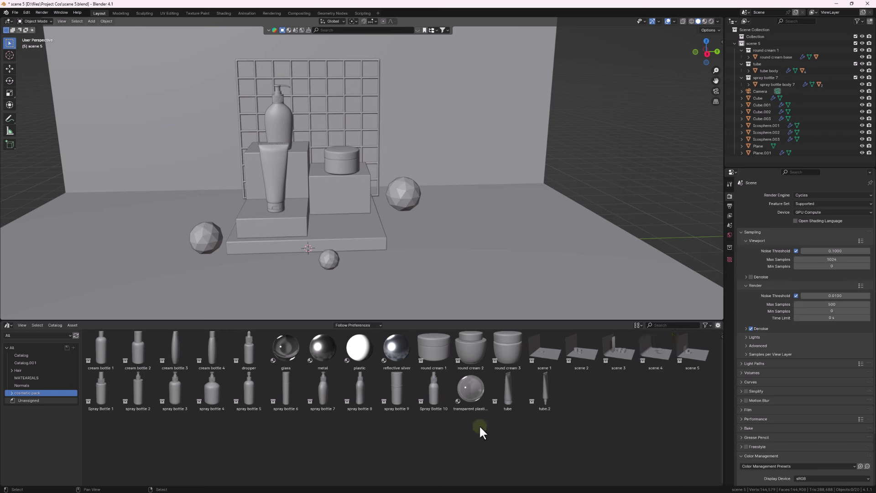
drag(359, 348, 336, 249)
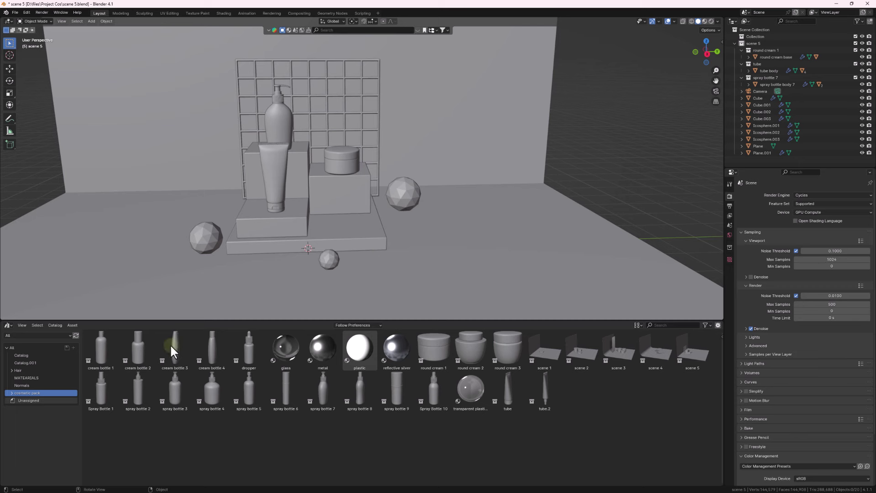
click(16, 348)
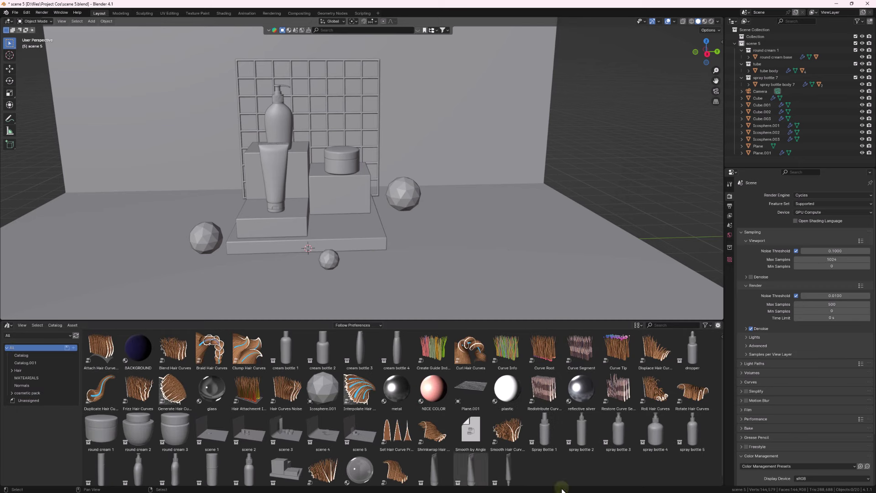
click(20, 368)
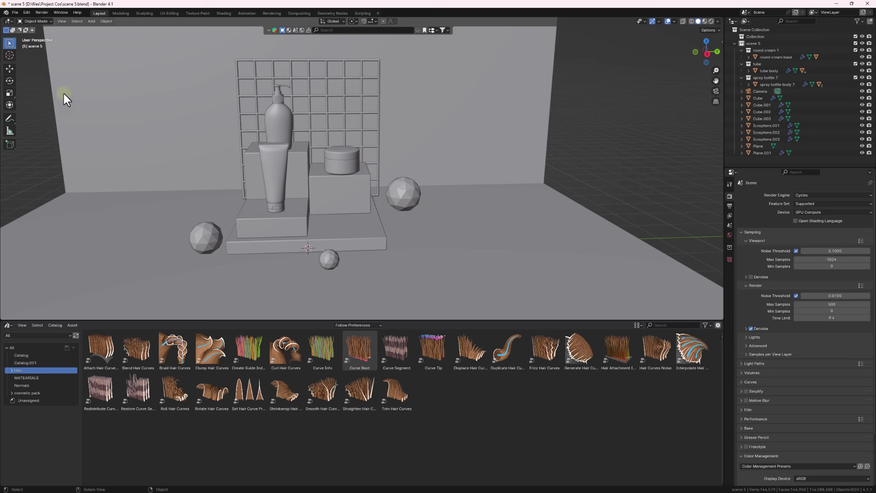
click(26, 12)
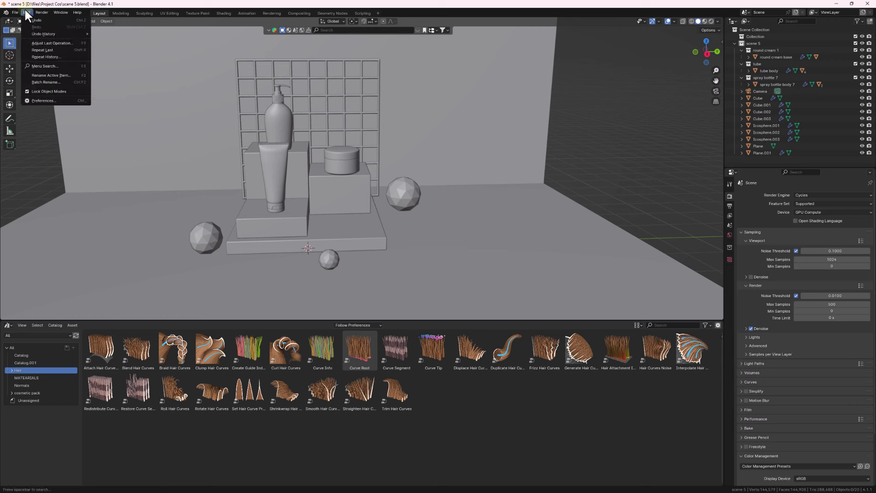
Open Edit > Preferences to the File Paths asset library list
click(40, 101)
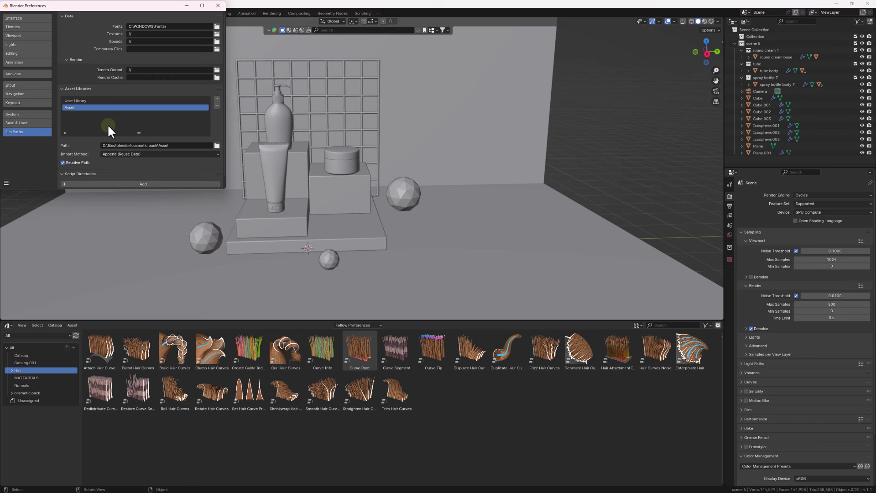
Start a new asset library and create and open a MY NEW ASSETS folder in D:\files
click(216, 98)
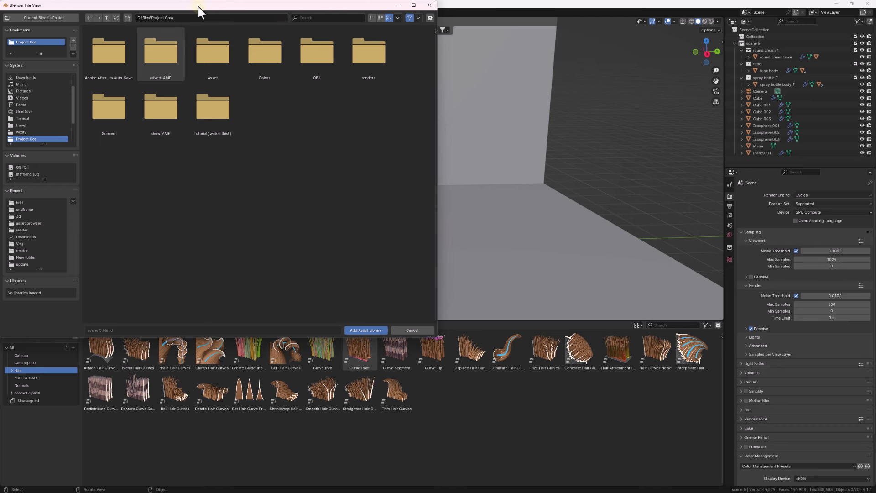
drag(198, 8, 251, 32)
click(273, 29)
key(BackSpace)
key(Return)
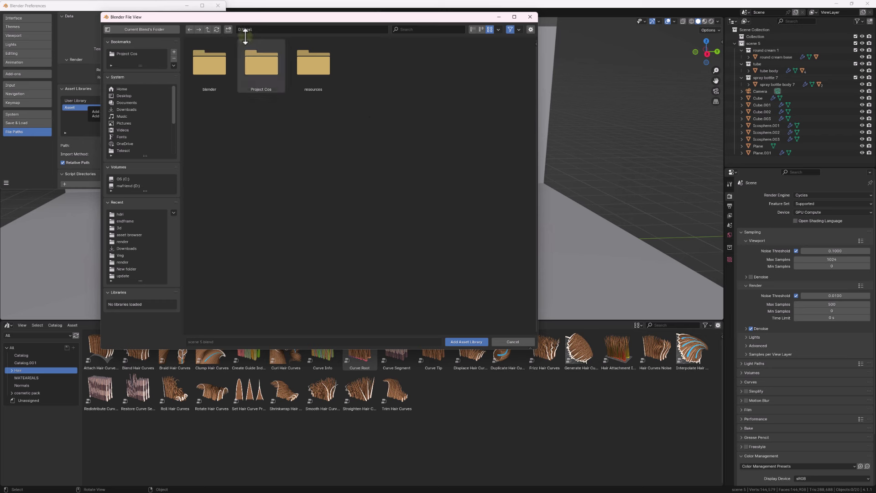
click(228, 29)
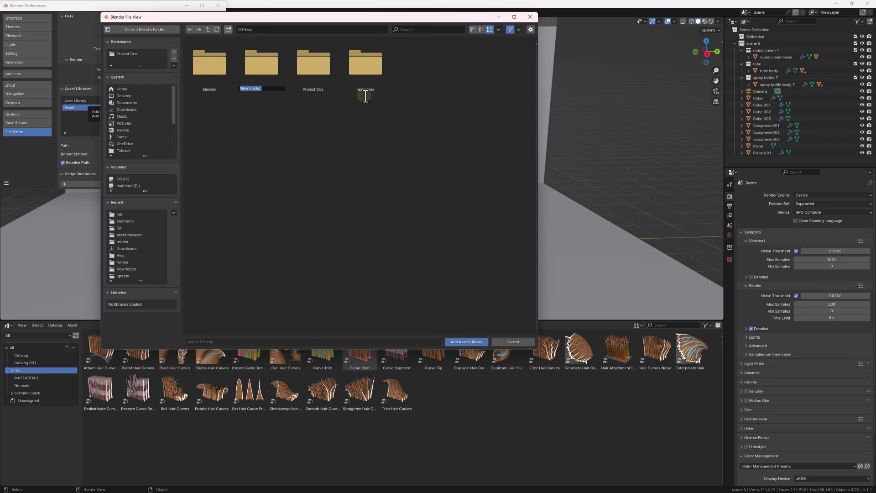
text(MY NEW ASSETS)
key(Return)
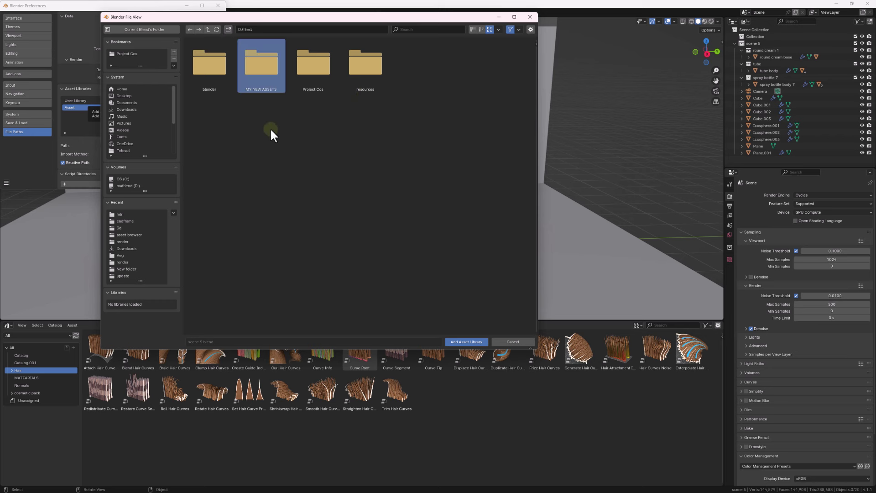
double_click(264, 67)
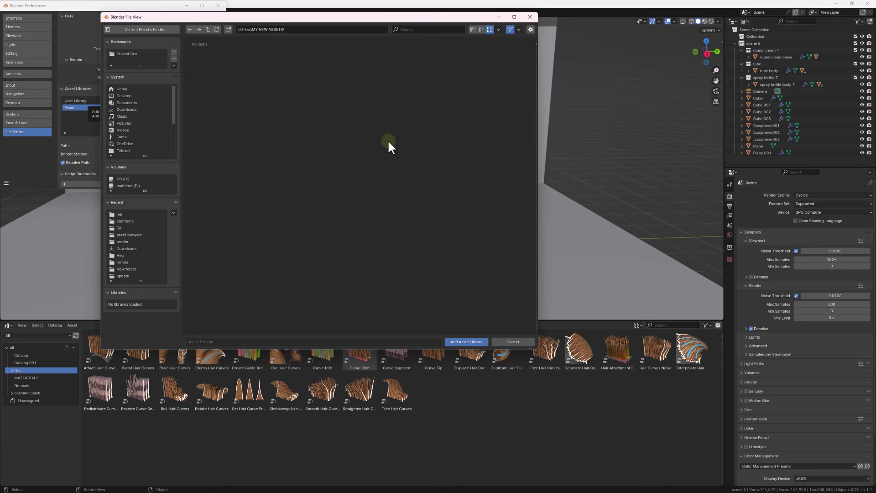
Add MY NEW ASSETS as an asset library and save the preferences
click(475, 341)
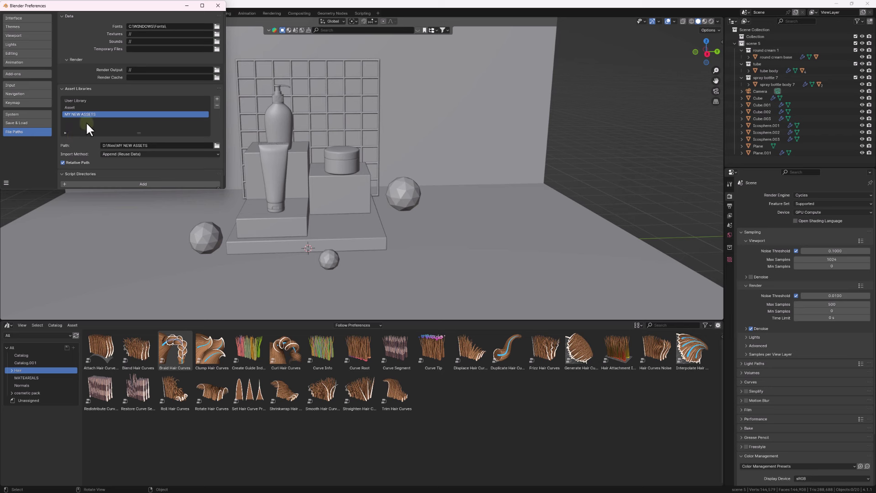
click(6, 183)
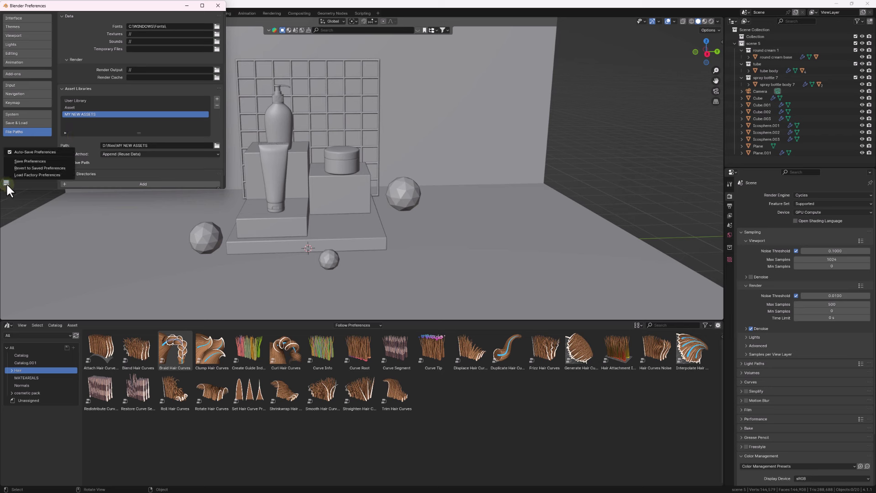
click(35, 161)
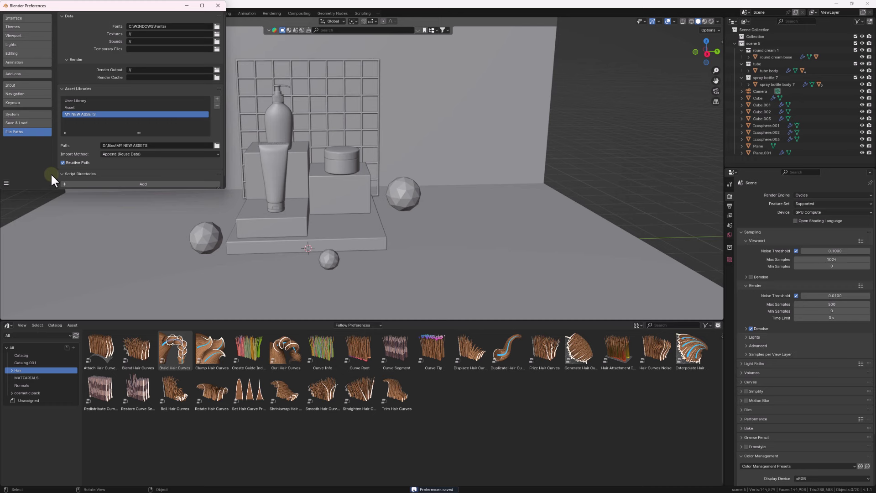
Close the Preferences window and orbit the view of the product scene
click(217, 5)
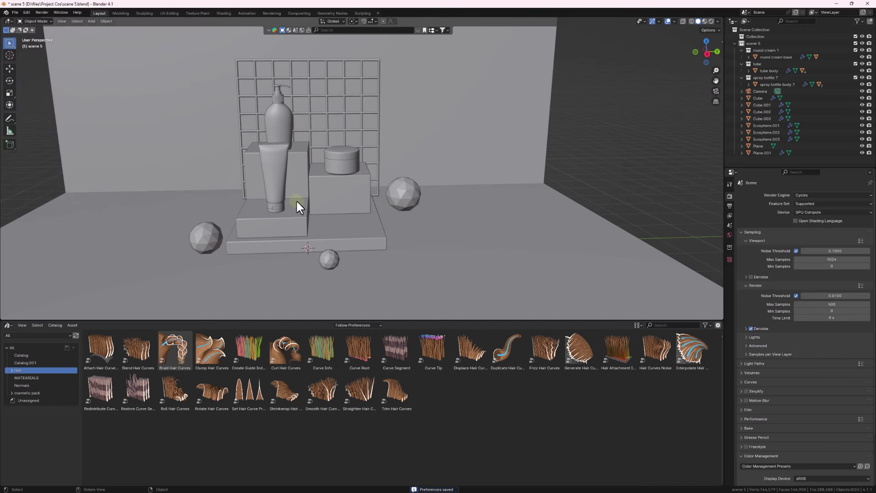
scroll(313, 204, down, 2)
middle_drag(312, 204, 470, 238)
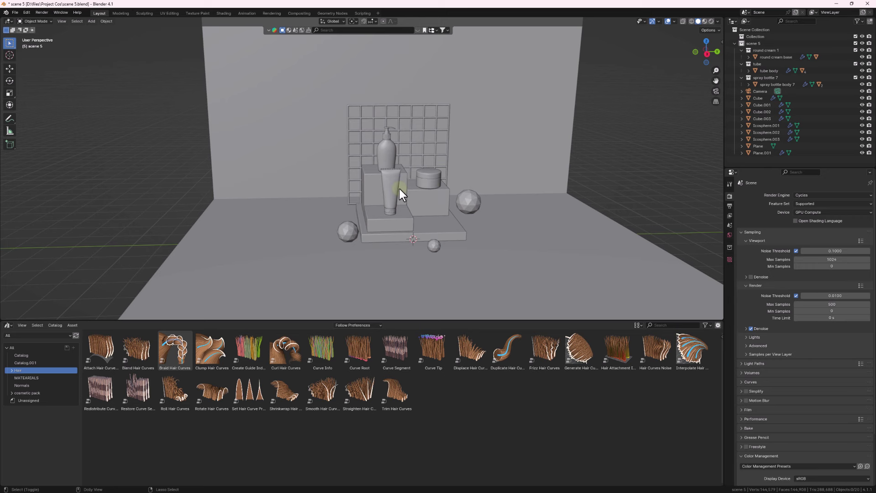
Save scene 5.blend into the D:\files\MY NEW ASSETS folder with Save As
key(ctrl+shift+s)
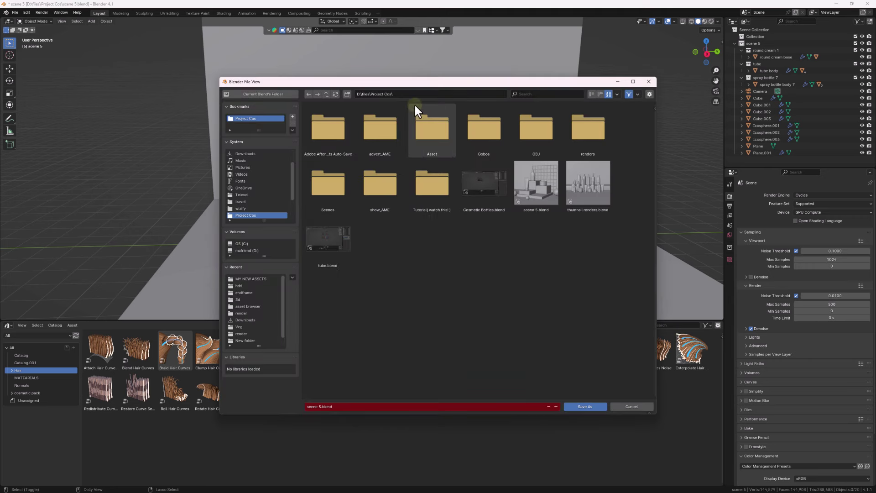
click(393, 94)
drag(393, 94, 370, 94)
key(BackSpace)
key(Return)
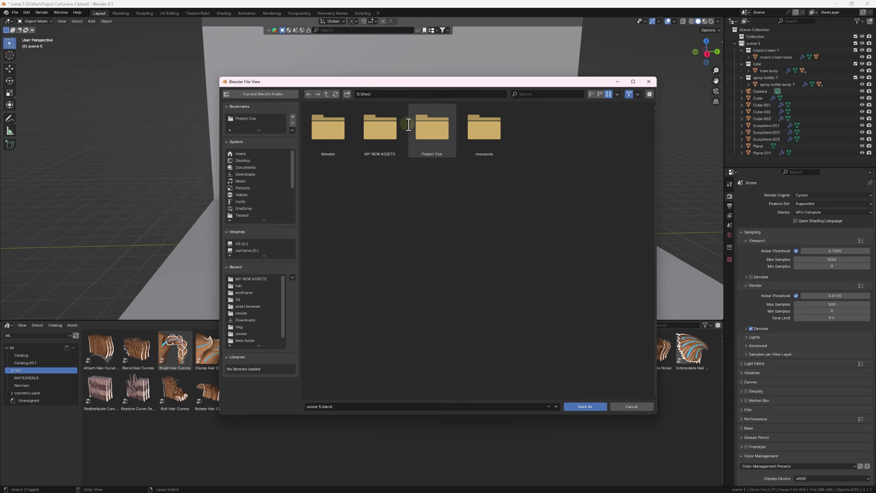
double_click(386, 133)
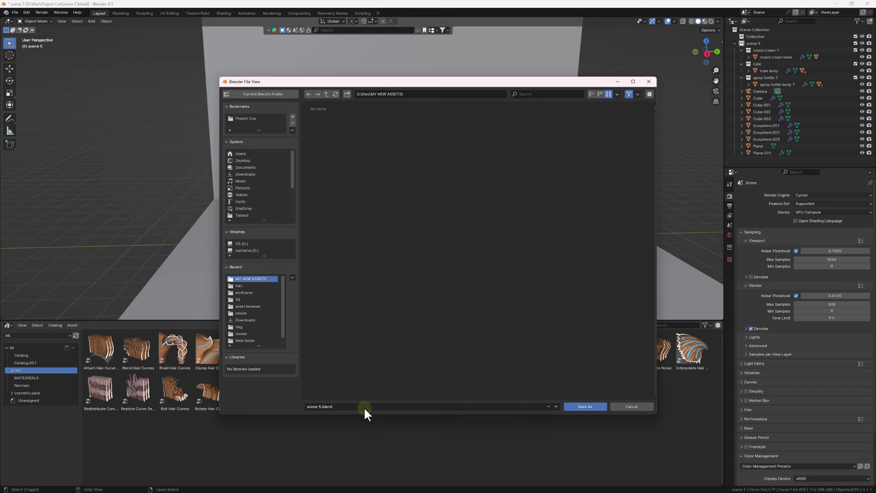
click(583, 405)
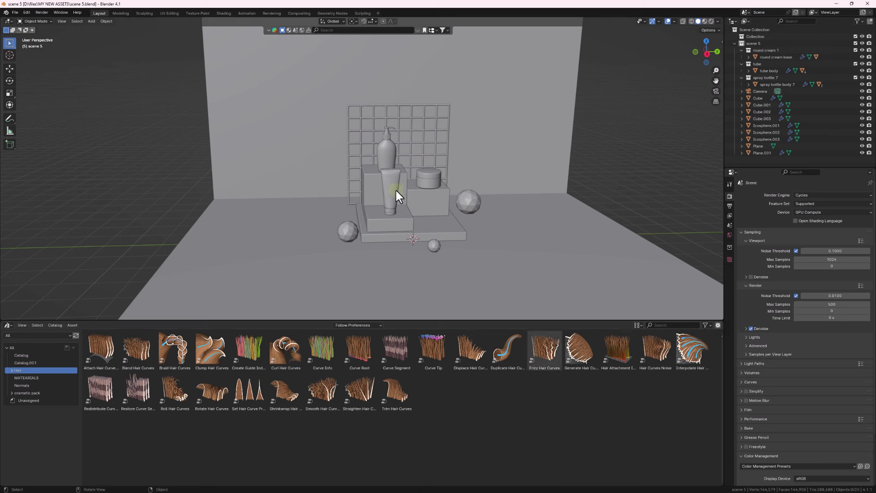
Browse the MY NEW ASSETS library in the Asset Browser and add a new catalog named Catalog
shift+middle_drag(445, 259, 421, 238)
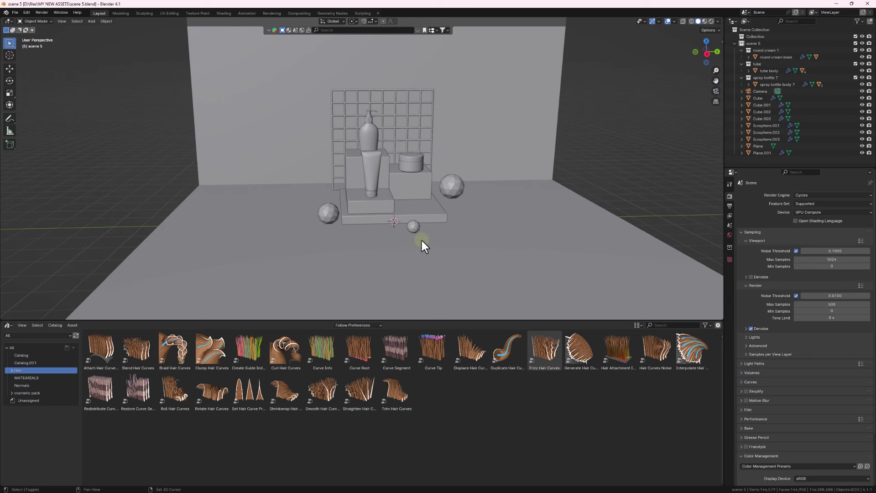
middle_drag(368, 180, 297, 209)
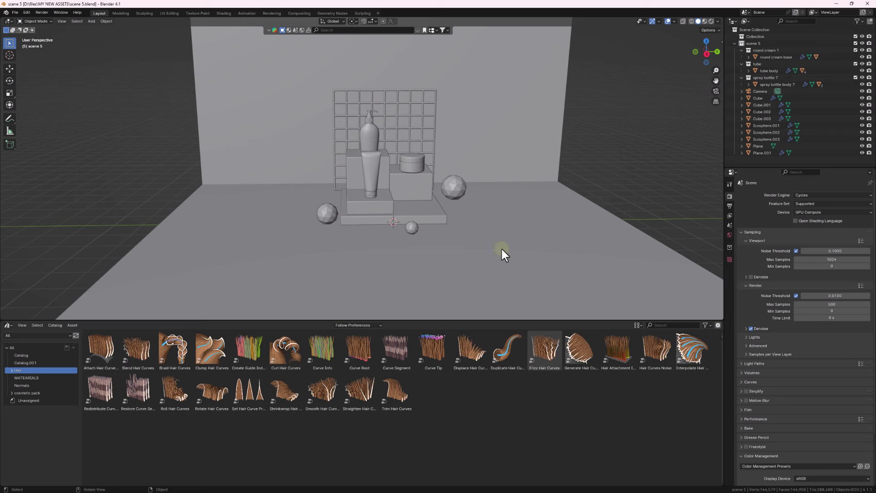
click(67, 334)
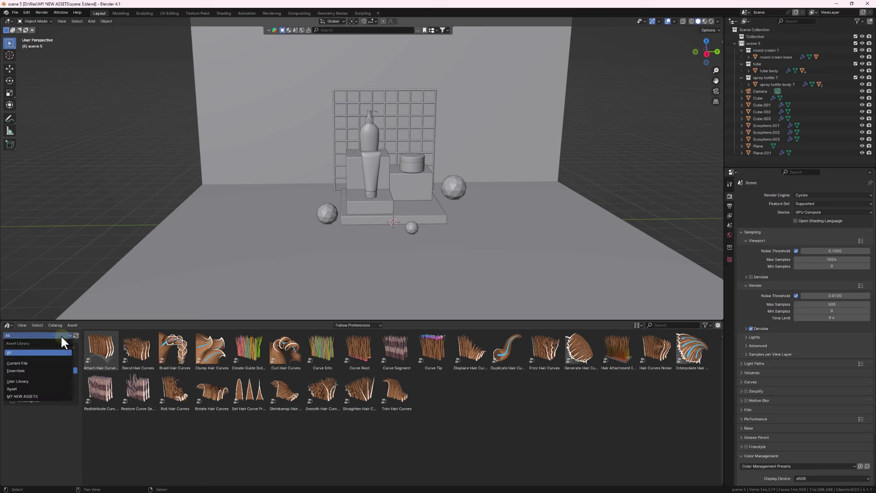
click(30, 396)
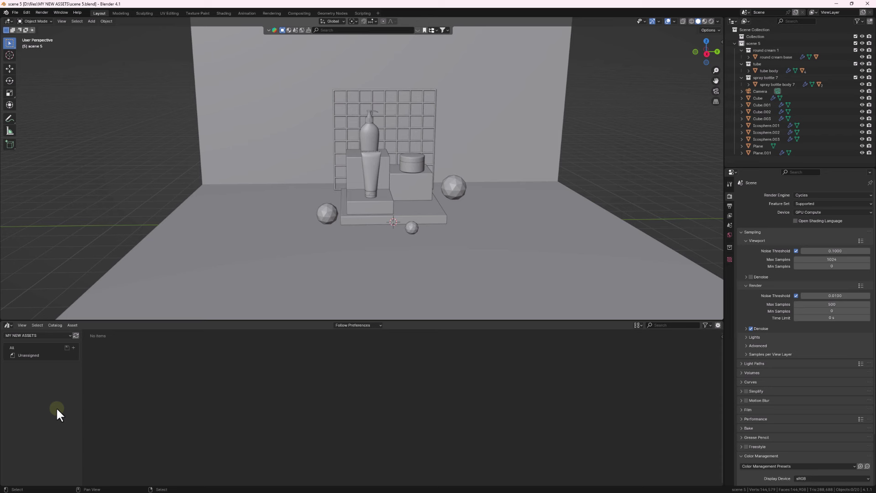
click(73, 348)
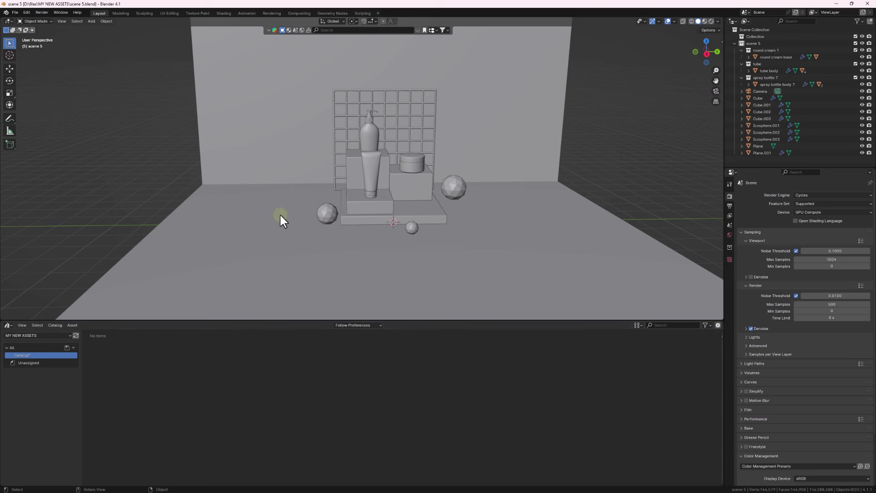
Mark Icosphere.002, left of the platform, as an asset from the Outliner
click(327, 214)
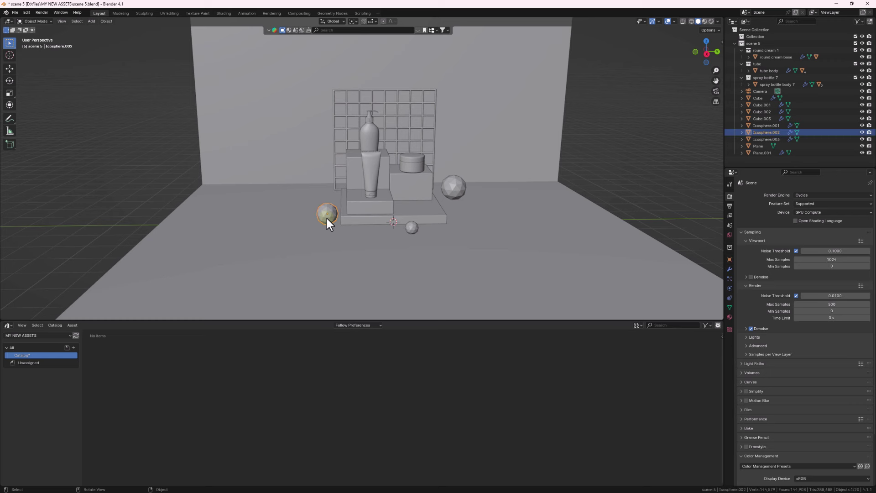
scroll(328, 210, up, 6)
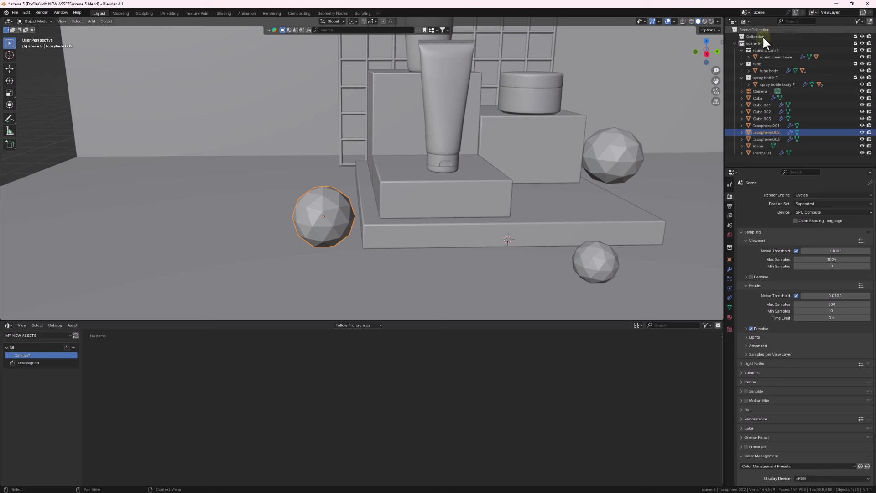
right_click(764, 131)
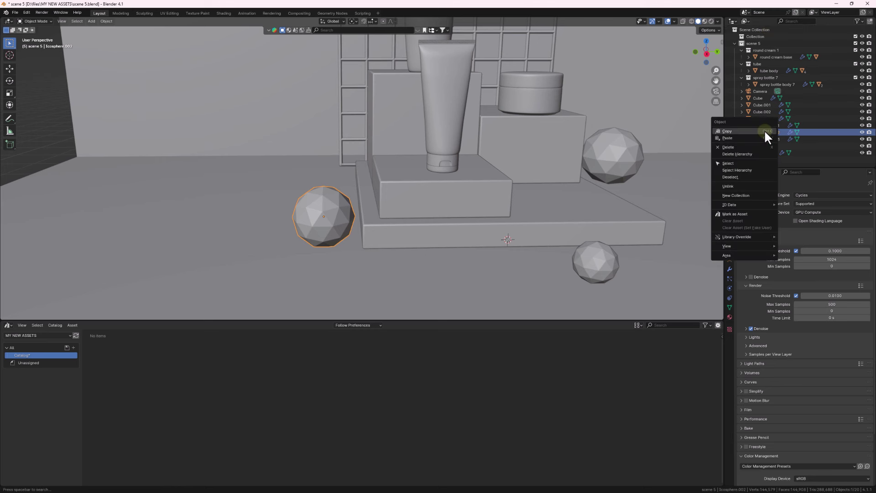
click(741, 213)
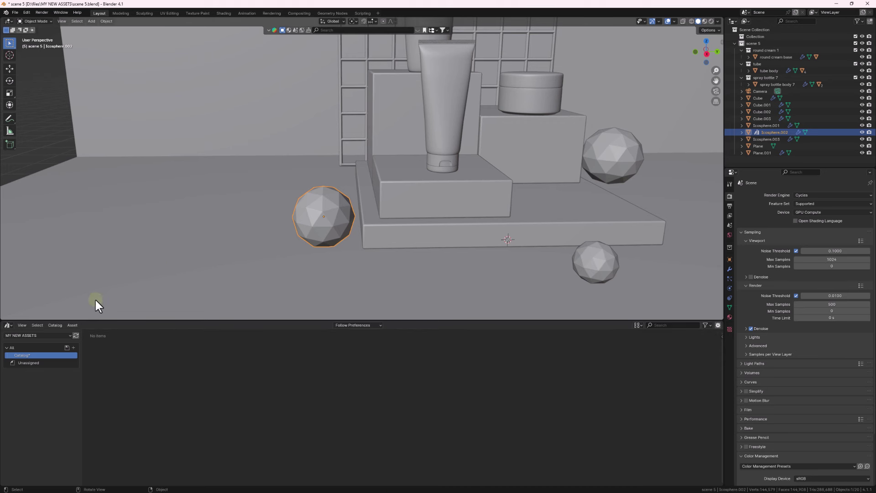
Show the Unassigned assets to find the icosphere's thumbnail in MY NEW ASSETS
click(33, 361)
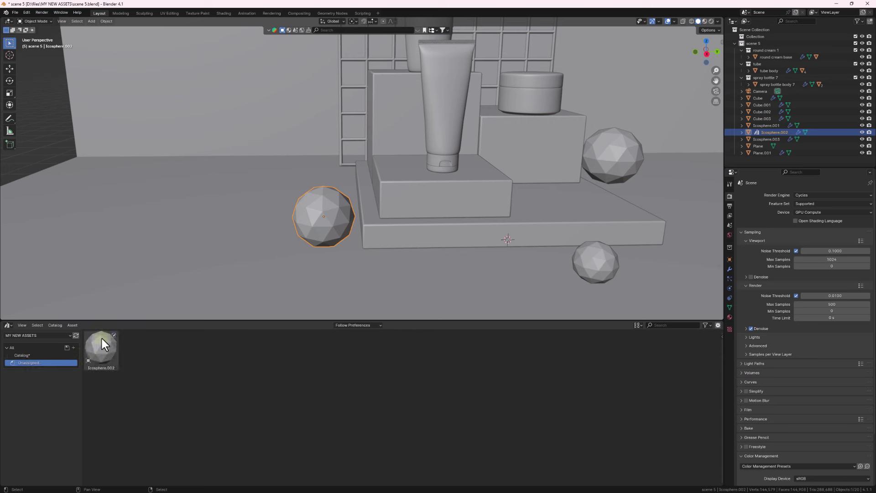
right_click(104, 366)
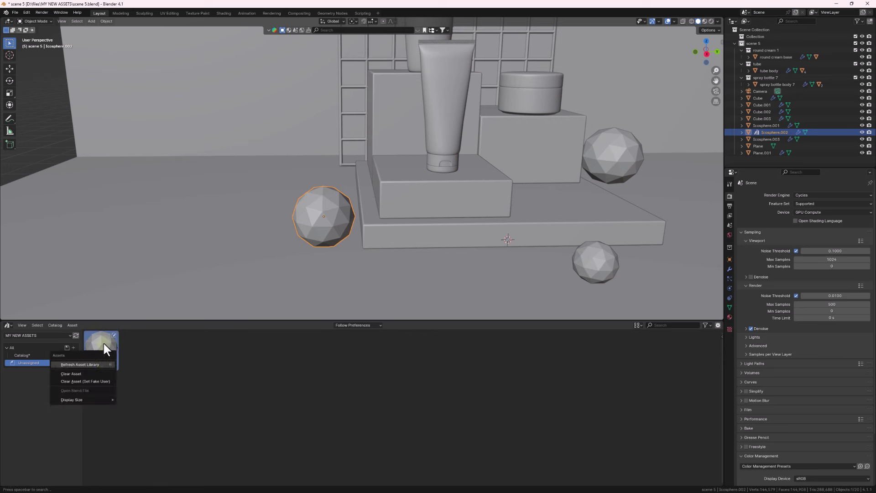
click(212, 388)
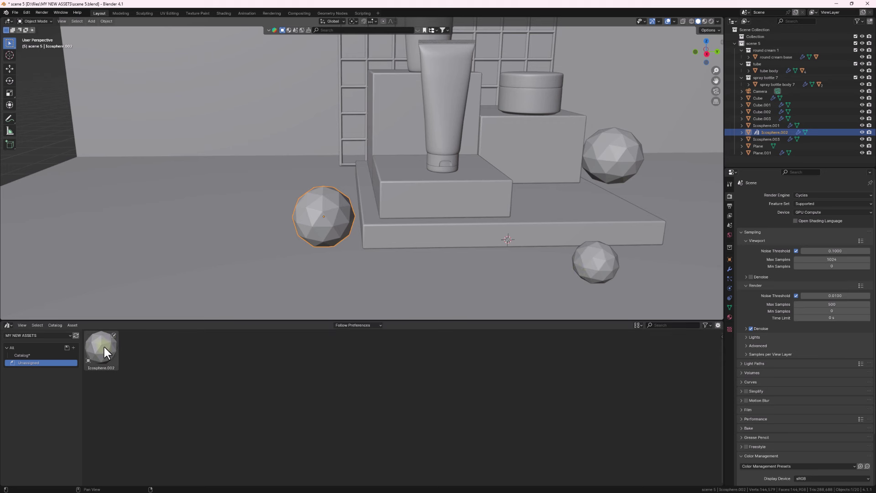
scroll(264, 137, down, 5)
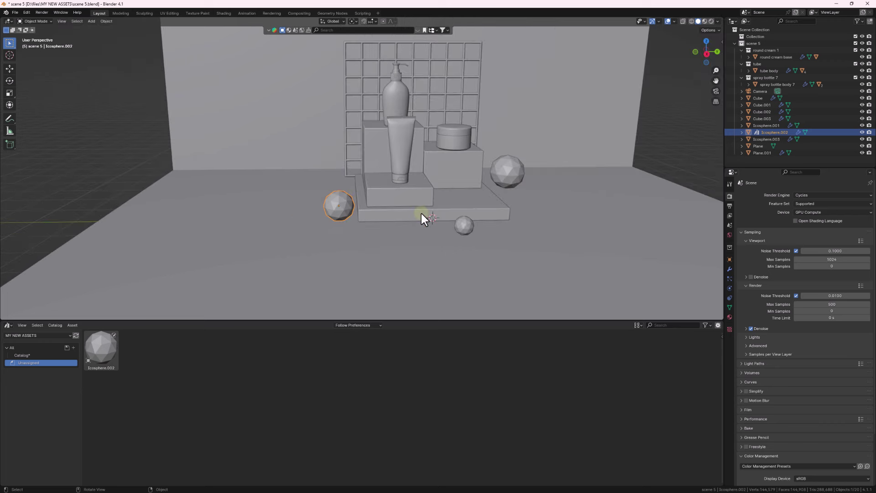
Select the platform's base plate, front step and boxes one at a time
click(381, 210)
click(385, 188)
click(419, 164)
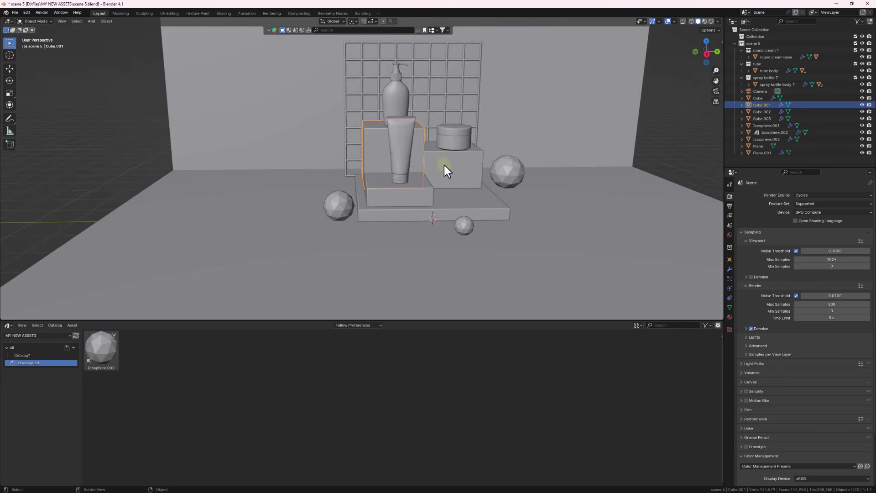
click(446, 166)
click(423, 211)
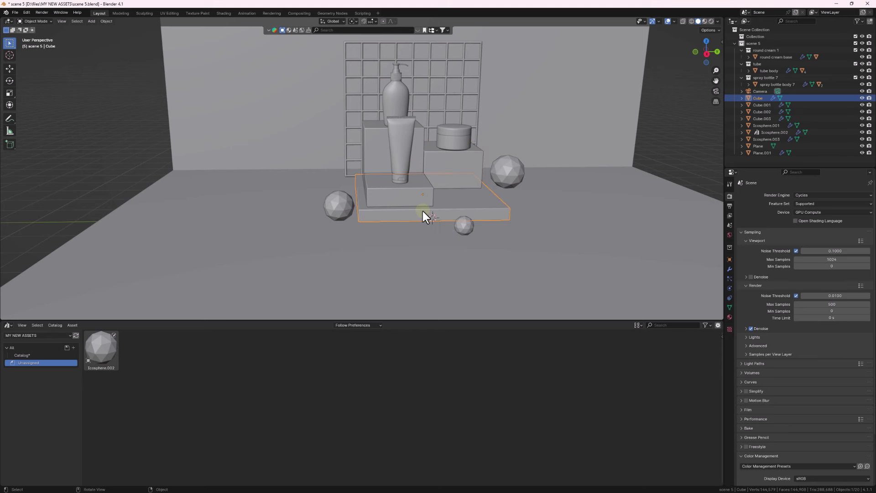
Switch to Material Preview shading and pick the white, pink and blue platform boxes
click(704, 21)
mouse_move(440, 188)
middle_down()
mouse_move(399, 224)
mouse_move(452, 199)
middle_up()
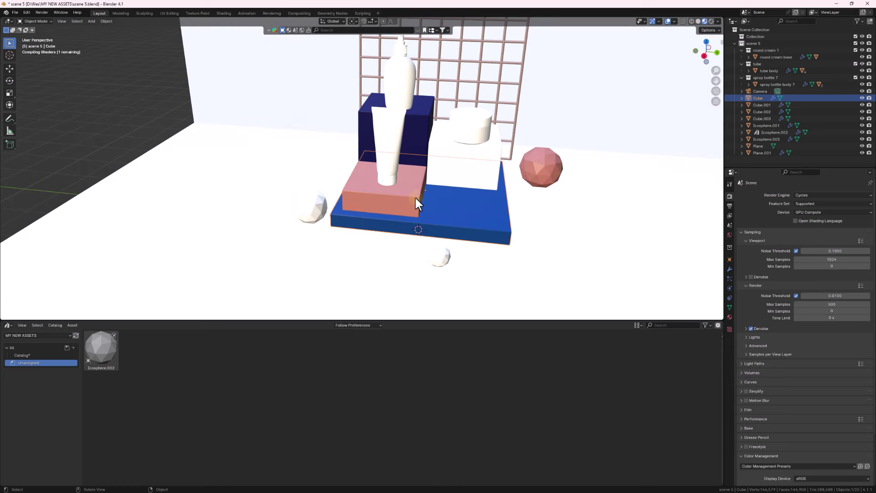
click(443, 161)
click(419, 185)
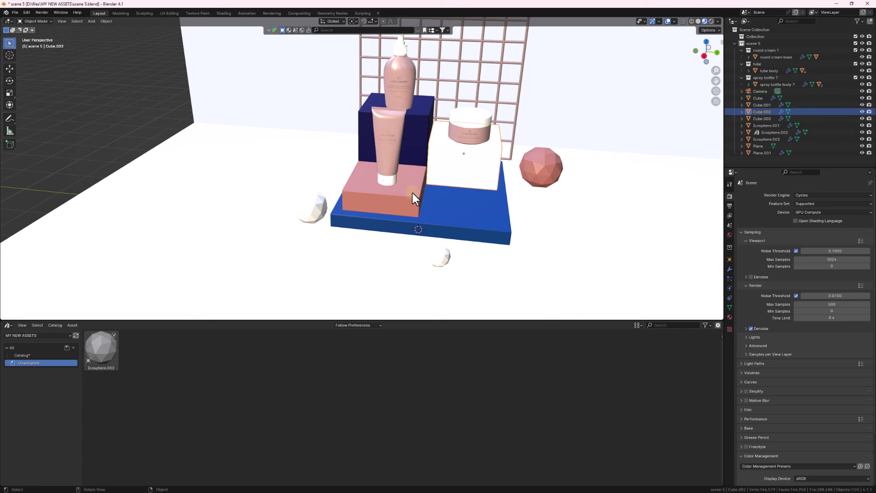
click(439, 200)
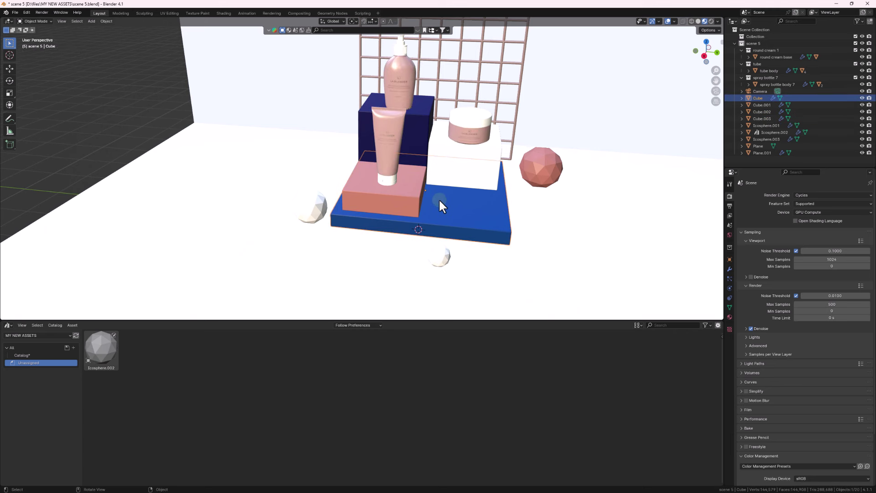
Move the four platform cubes into a new collection named PLATFORM
shift+click(381, 192)
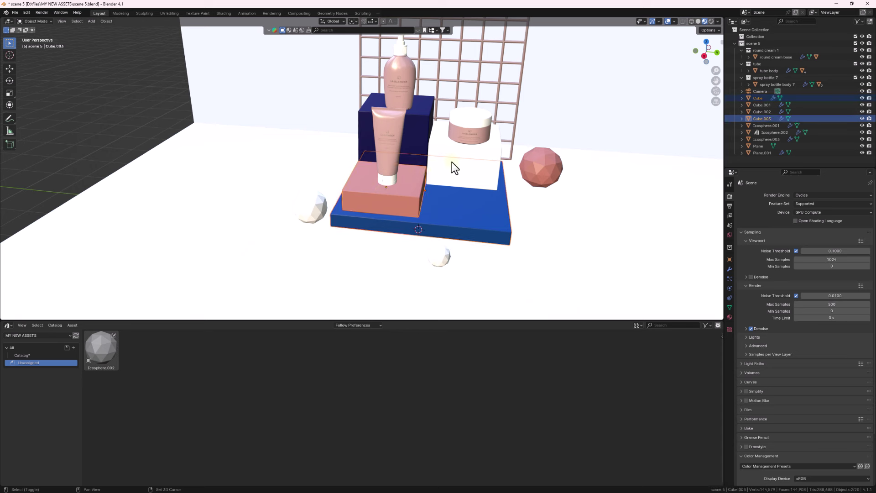
shift+click(452, 162)
shift+click(427, 142)
key(m)
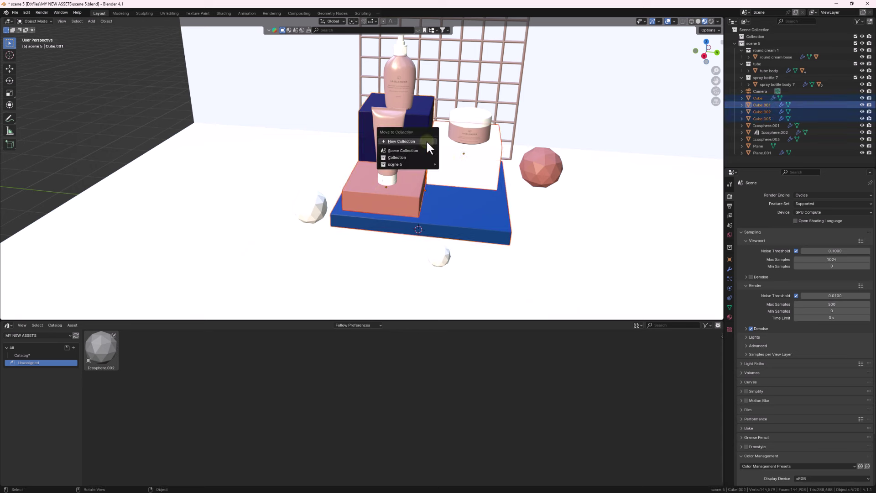
click(427, 141)
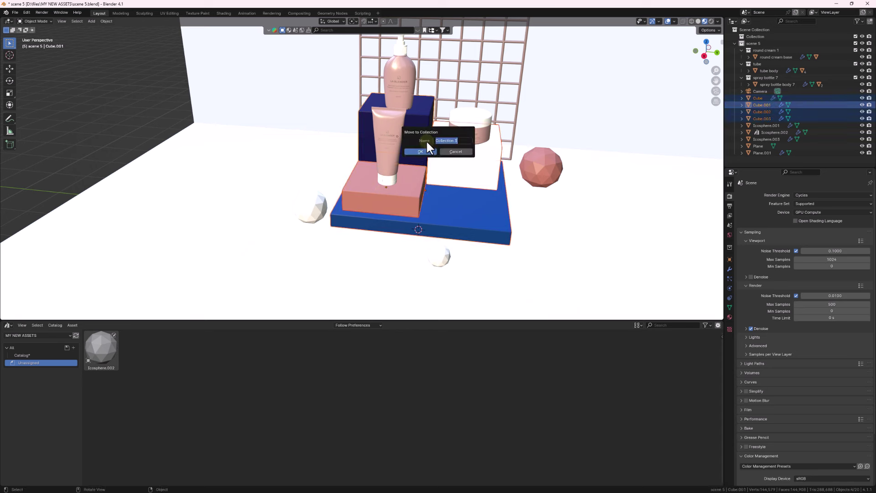
text(PLATFORM)
click(423, 152)
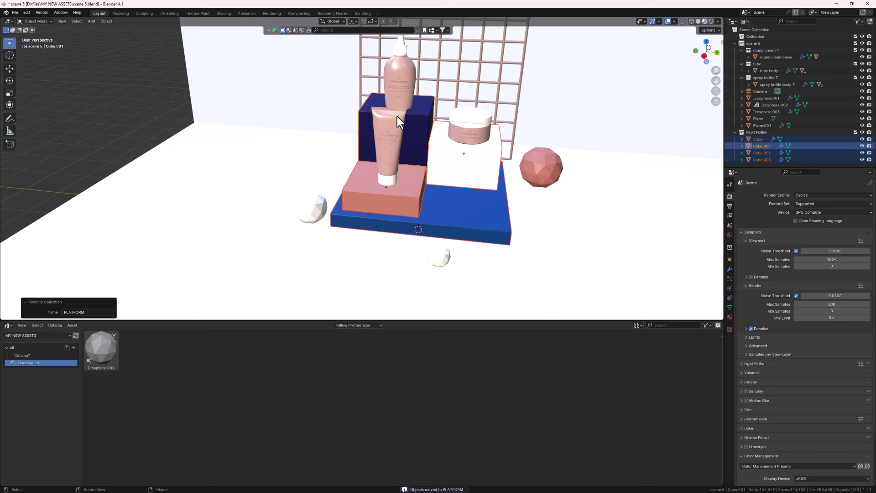
click(776, 132)
Mark the PLATFORM collection as an asset from the Outliner
right_click(768, 131)
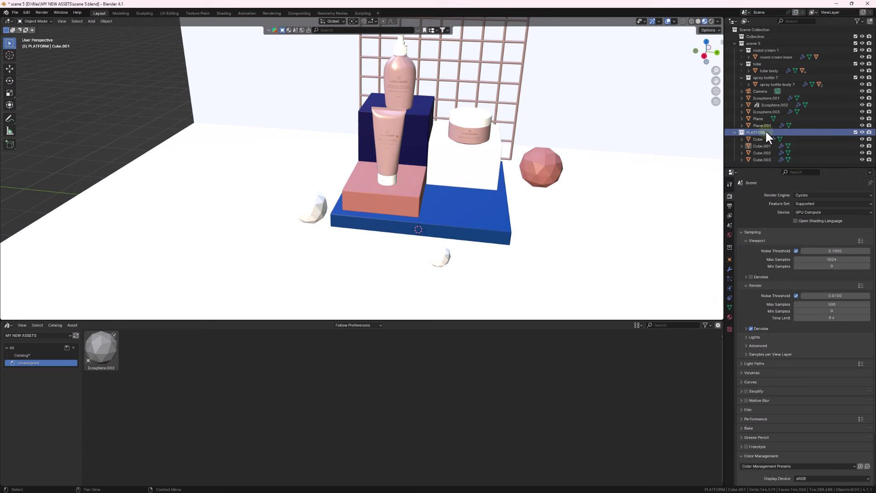
right_click(766, 131)
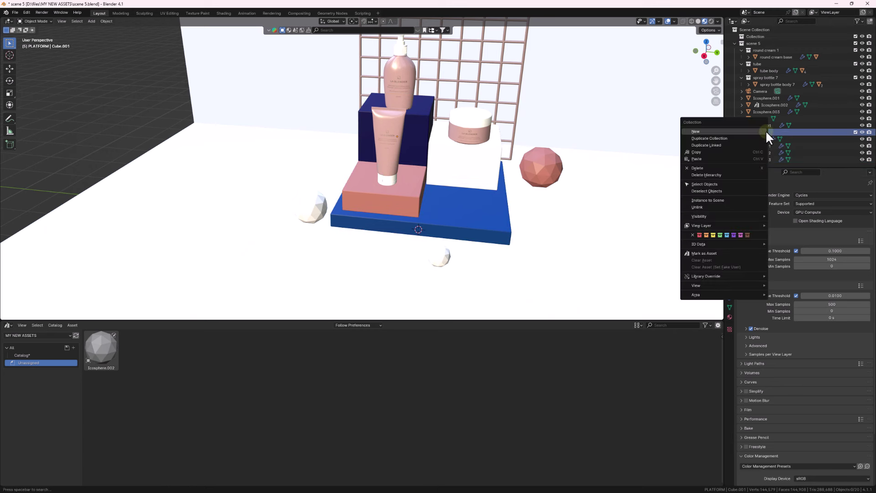
click(696, 254)
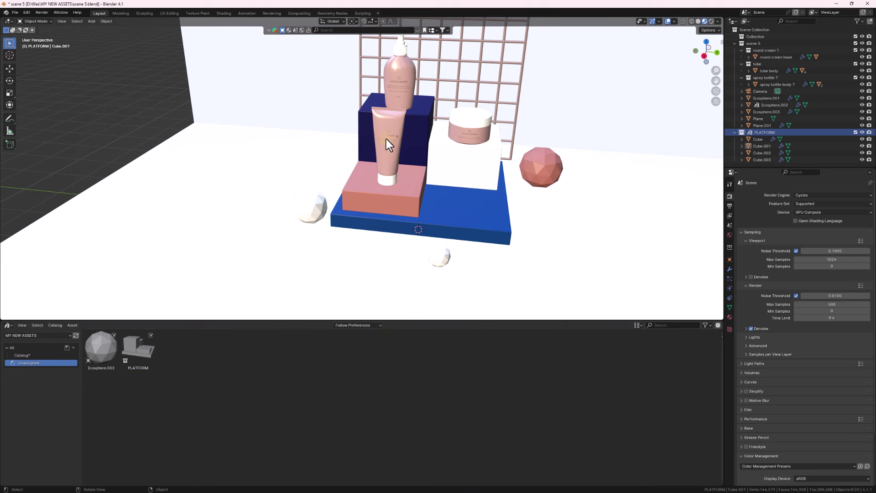
scroll(394, 151, up, 2)
Select the tube cap and body, then mark the tube collection as an asset
click(386, 187)
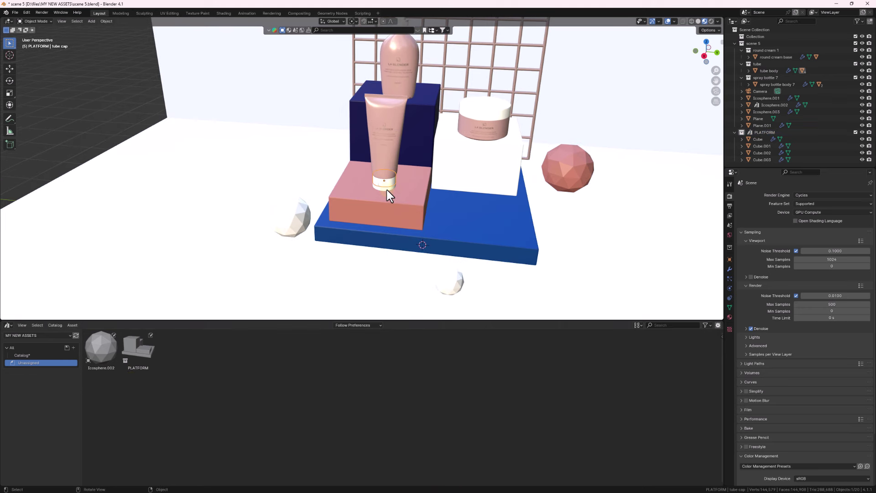
shift+click(383, 154)
mouse_move(385, 190)
middle_down()
mouse_move(385, 180)
mouse_move(387, 187)
middle_up()
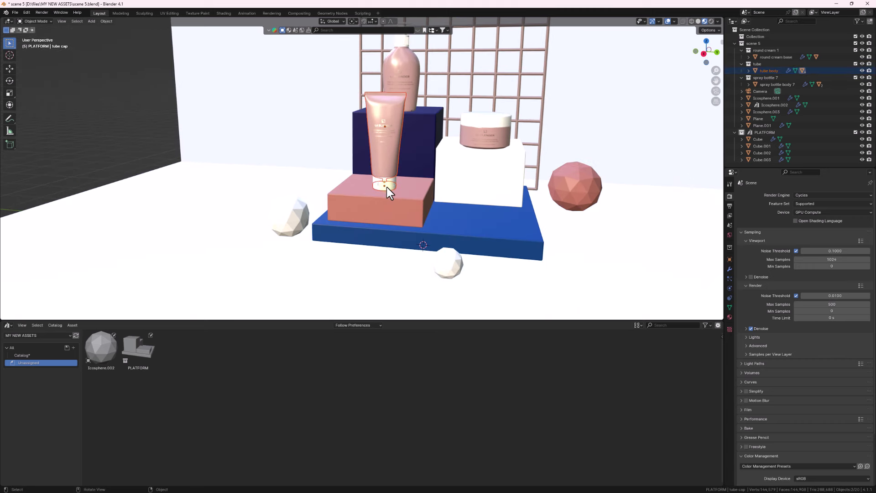
click(762, 63)
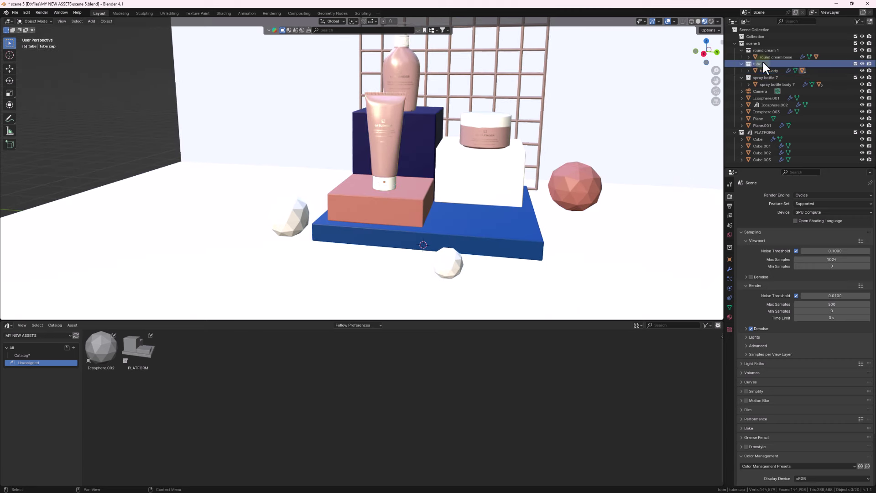
right_click(763, 61)
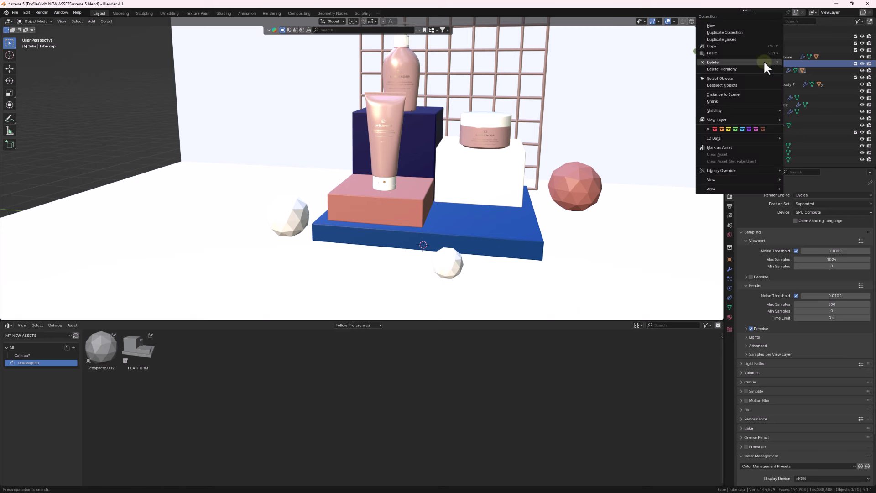
click(746, 147)
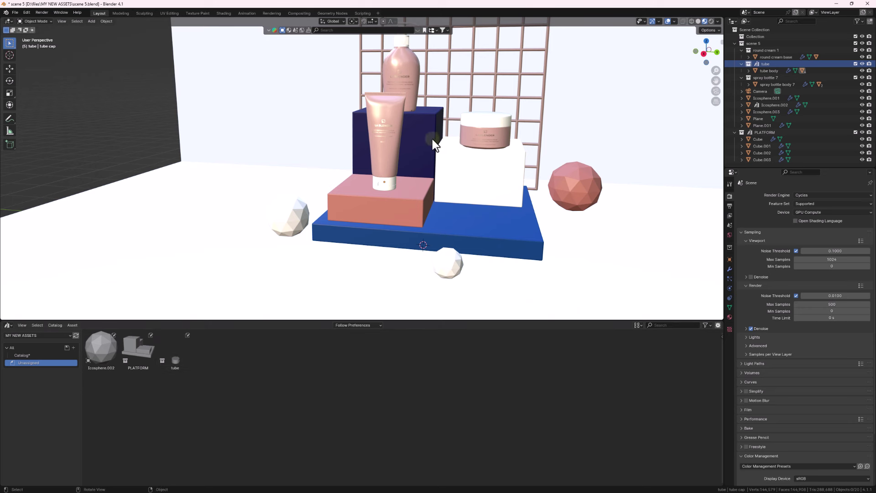
click(393, 114)
scroll(382, 118, up, 1)
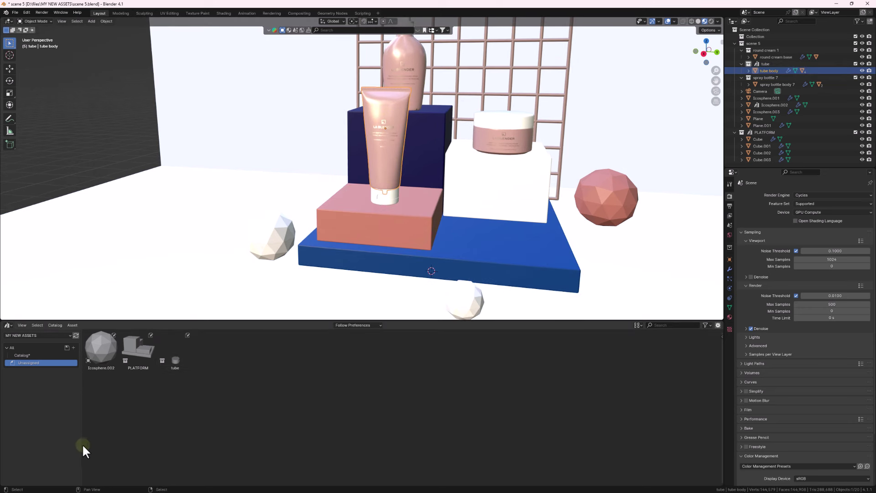
click(8, 325)
In the World shader nodes, reconnect the image Color output to Background Color
click(27, 389)
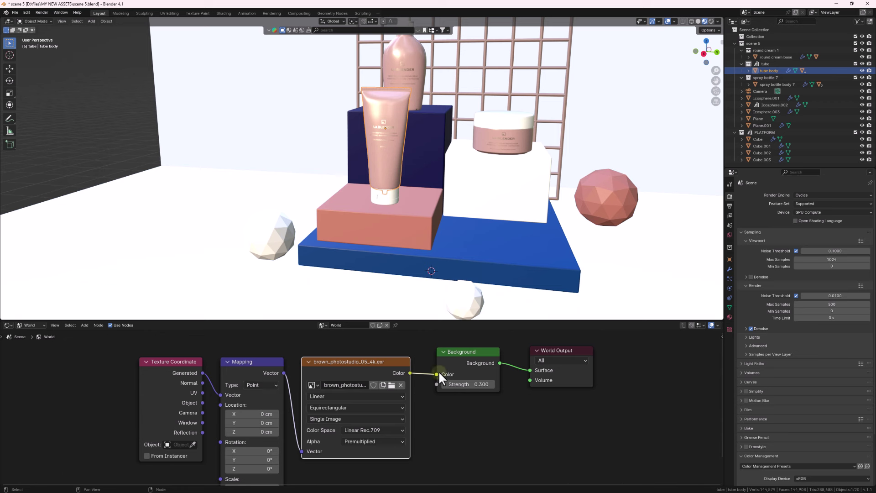
drag(437, 373, 432, 376)
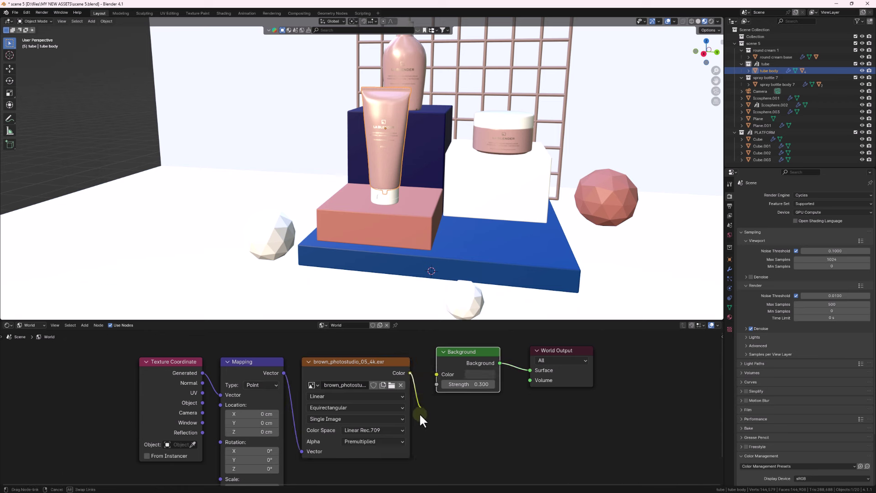
drag(420, 416, 427, 433)
drag(410, 373, 436, 374)
Link the plastic material's Principled BSDF straight to Material Output and disconnect the Mix Shader
click(28, 327)
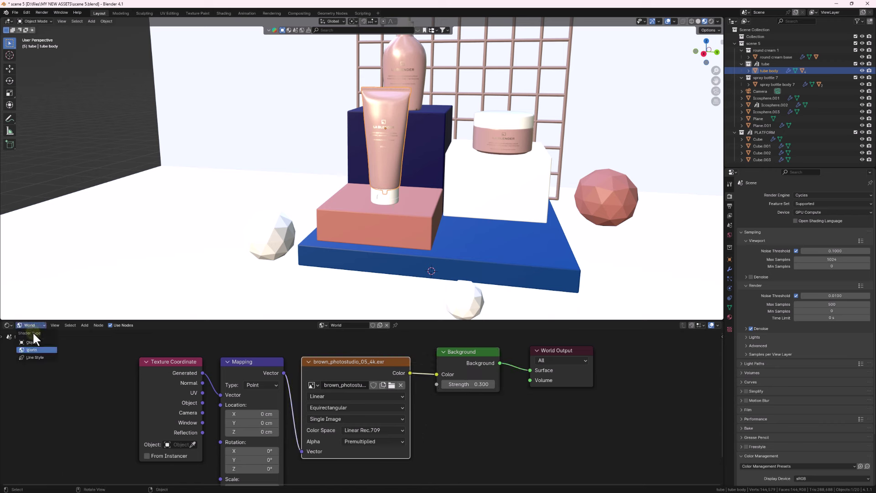
click(34, 338)
scroll(488, 386, down, 2)
scroll(488, 386, down, 3)
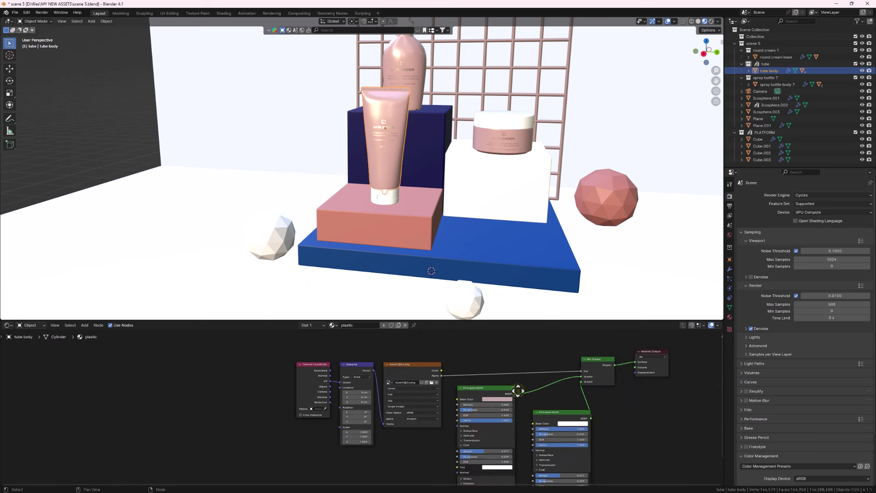
drag(564, 340, 627, 355)
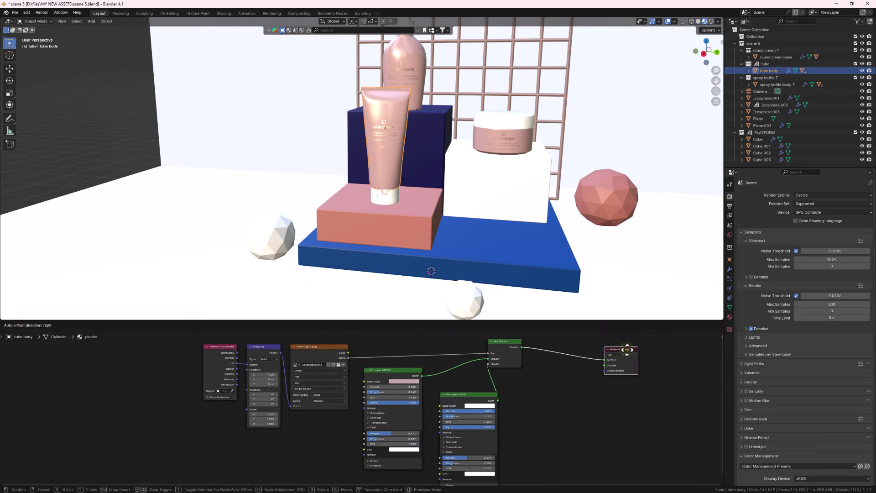
drag(504, 349, 512, 353)
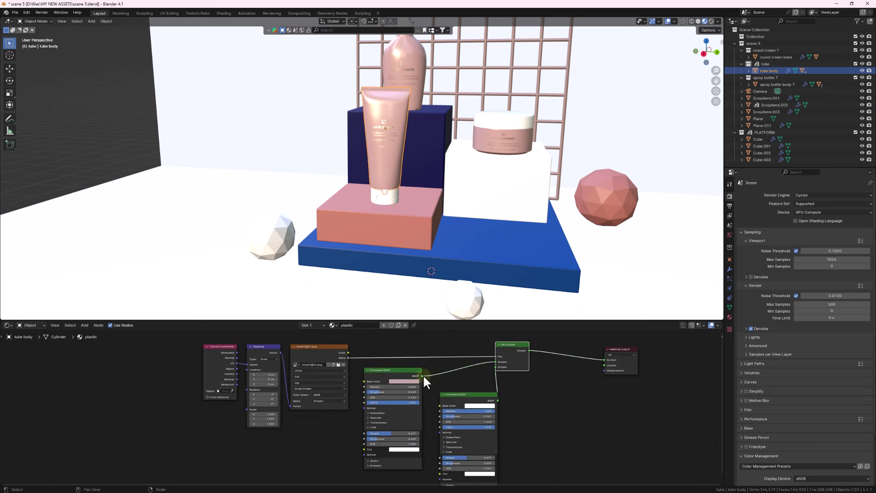
drag(425, 376, 605, 360)
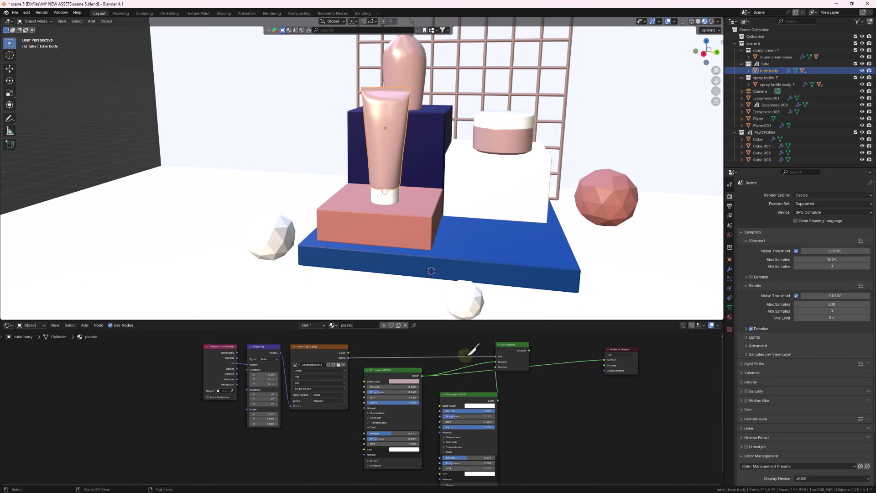
ctrl+right_drag(463, 352, 514, 383)
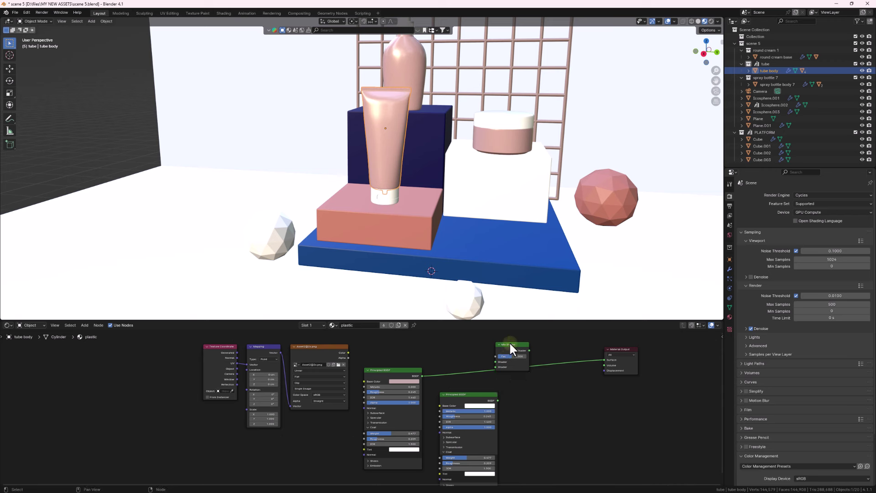
drag(513, 352, 551, 427)
drag(406, 376, 433, 367)
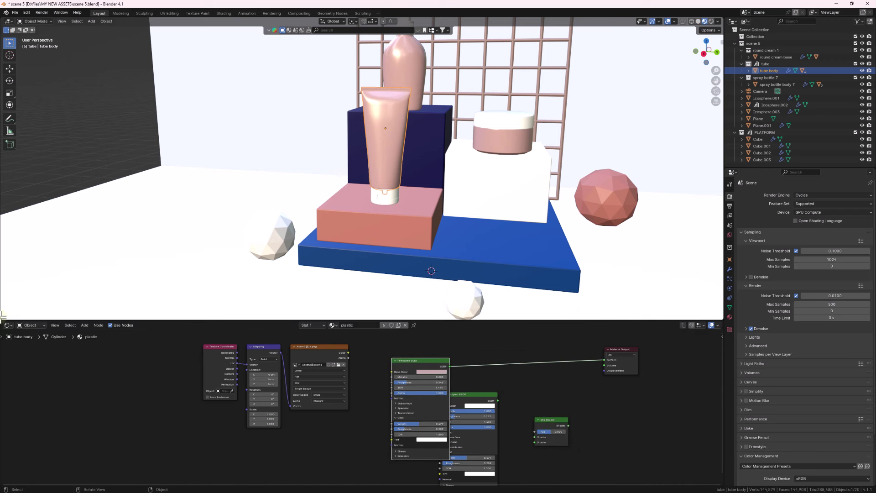
click(8, 325)
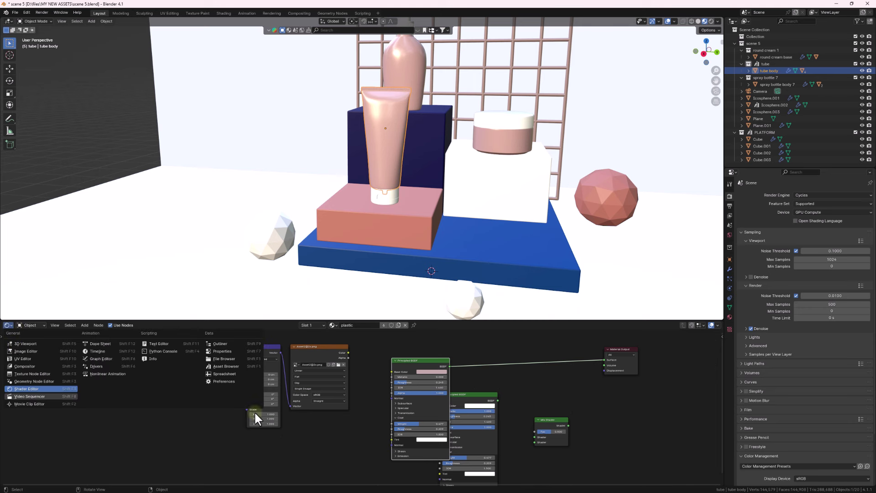
Show the Asset Browser, refresh the asset library and clear the tube asset
click(235, 366)
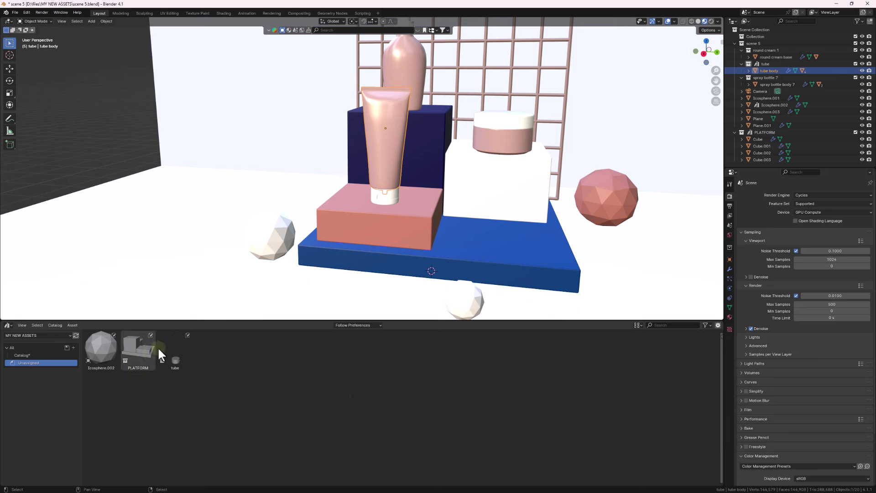
right_click(174, 343)
click(176, 344)
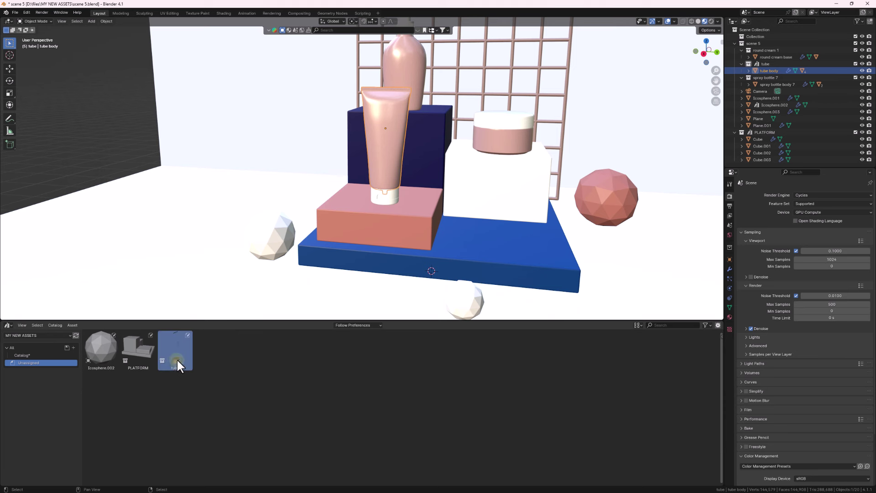
right_click(176, 358)
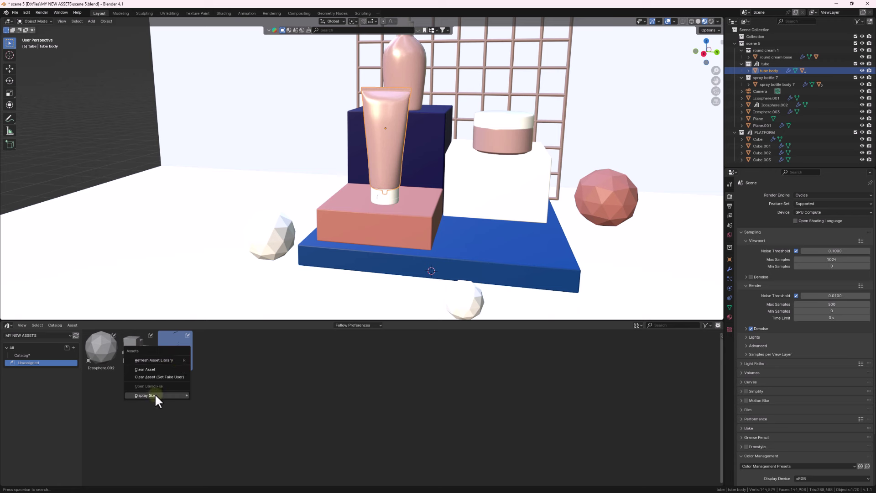
click(158, 369)
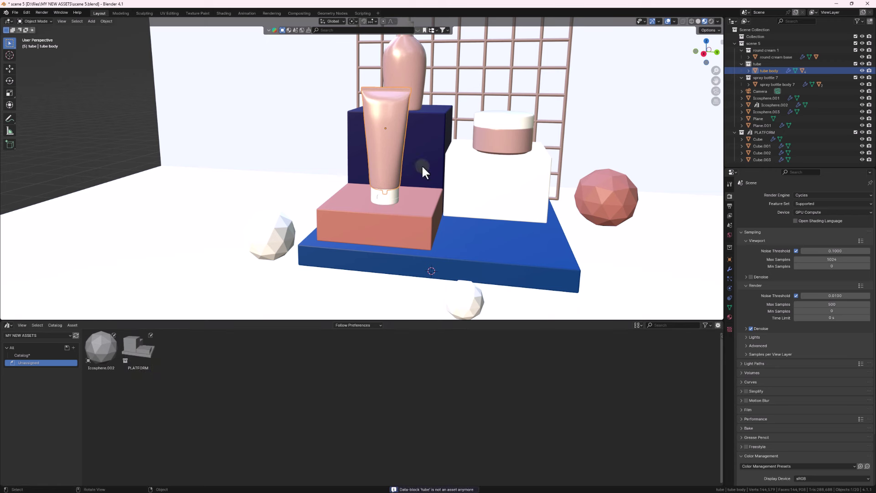
Mark the tube collection as an asset again and select the tube body
click(762, 63)
right_click(763, 63)
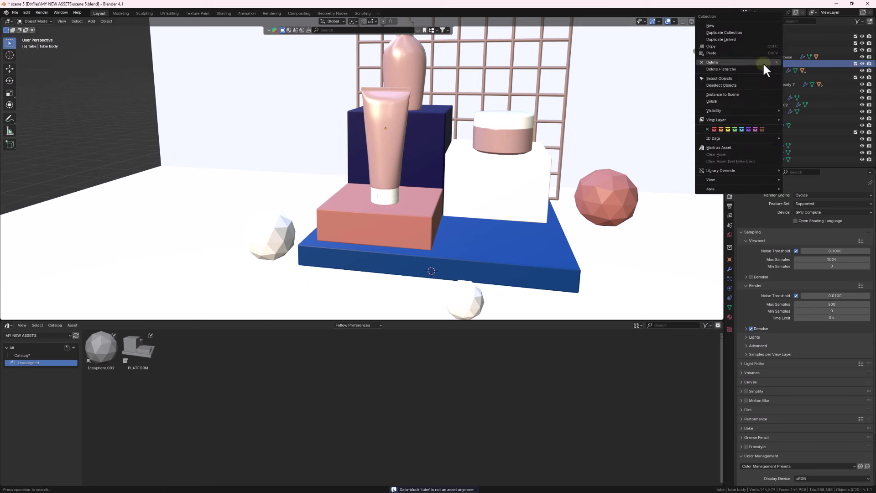
click(730, 147)
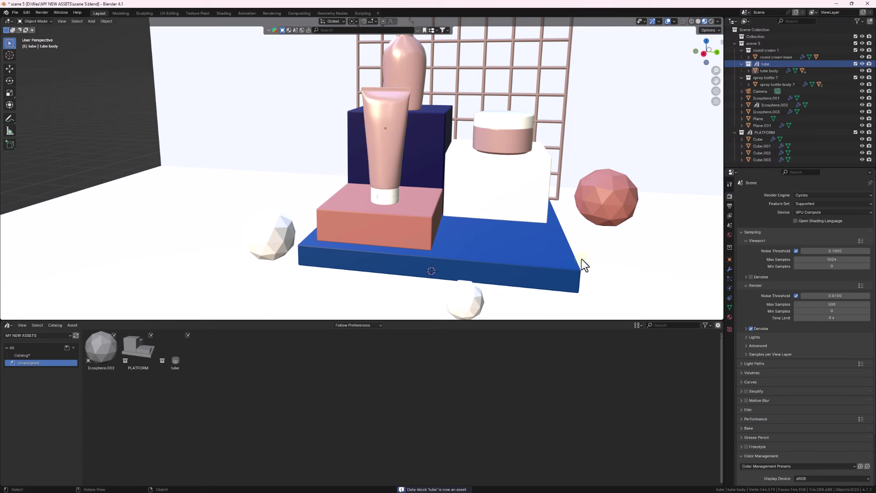
scroll(470, 103, up, 4)
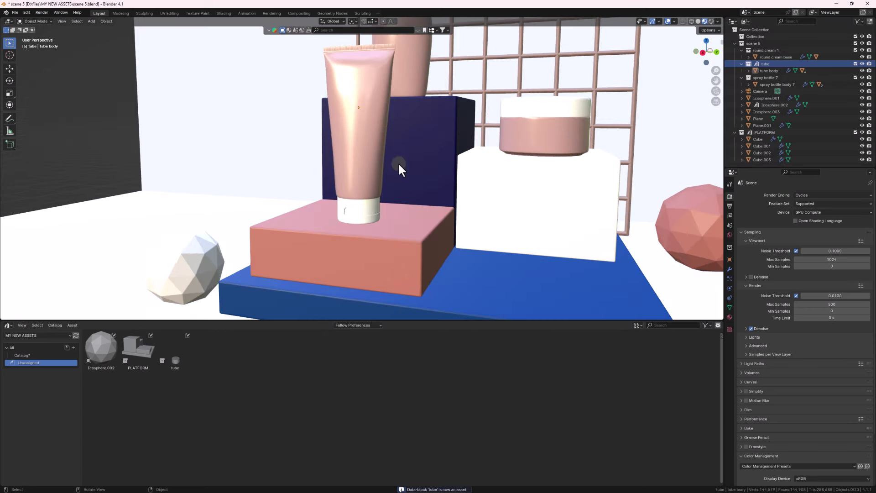
click(366, 176)
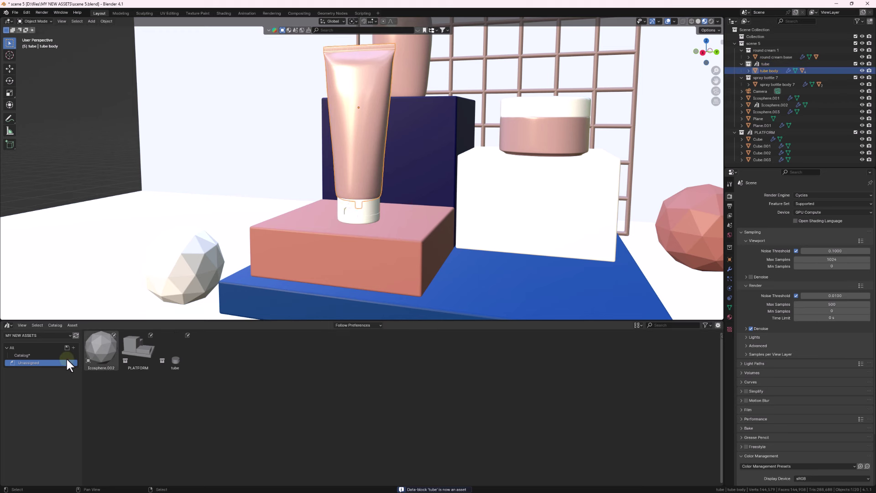
Unlink plastic from the tube body and give it a new salmon pink material
click(7, 326)
click(15, 388)
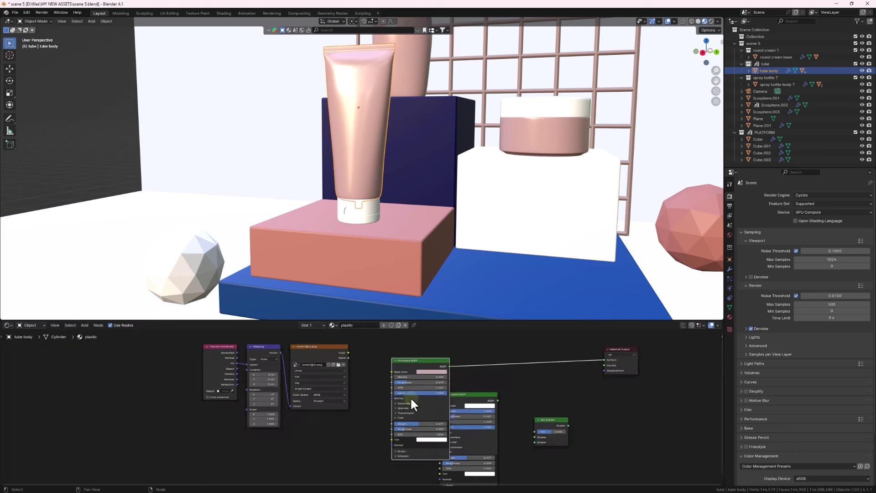
scroll(410, 396, down, 2)
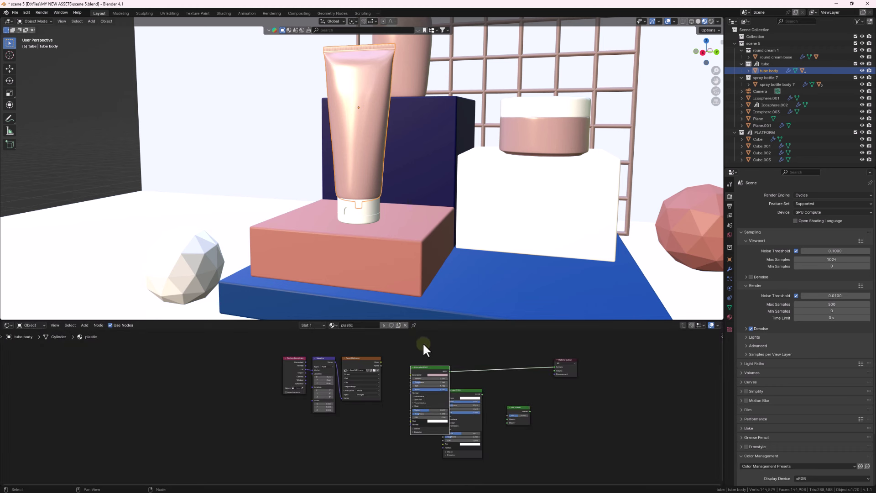
click(405, 326)
click(374, 326)
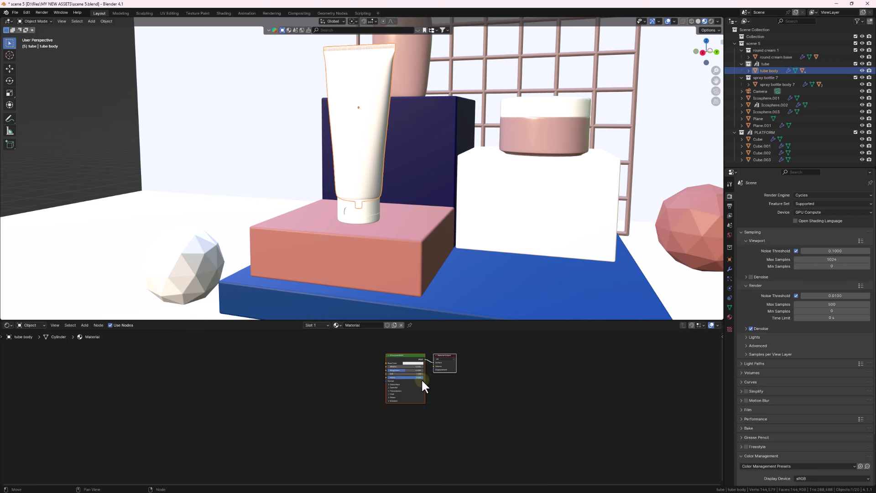
click(421, 362)
drag(425, 333, 429, 326)
click(7, 325)
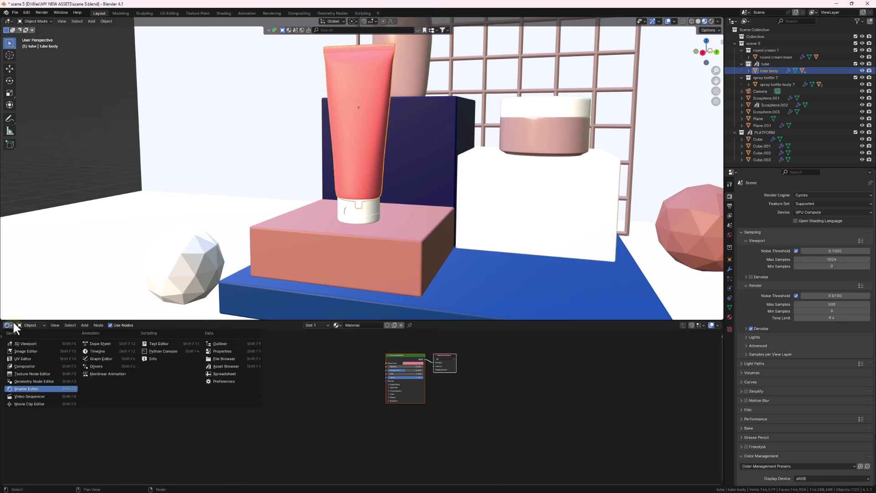
Back in the Asset Browser, clear the tube asset and re-mark the tube collection
click(221, 365)
right_click(180, 363)
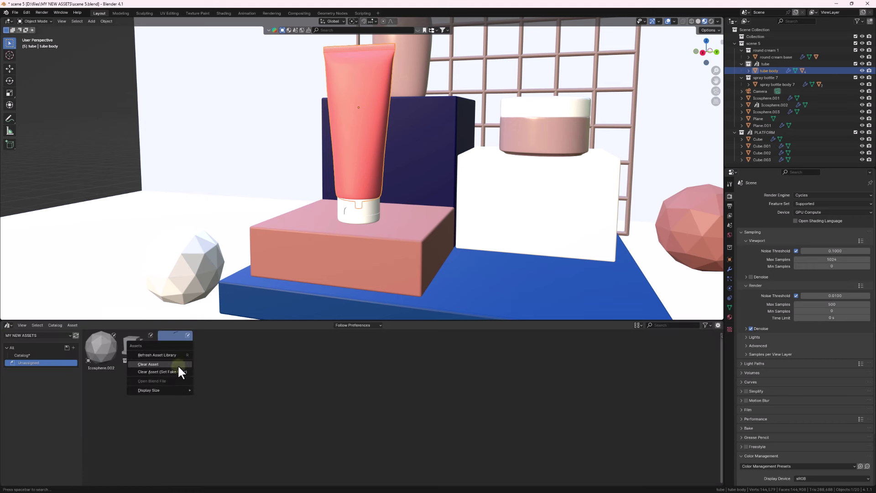
click(172, 364)
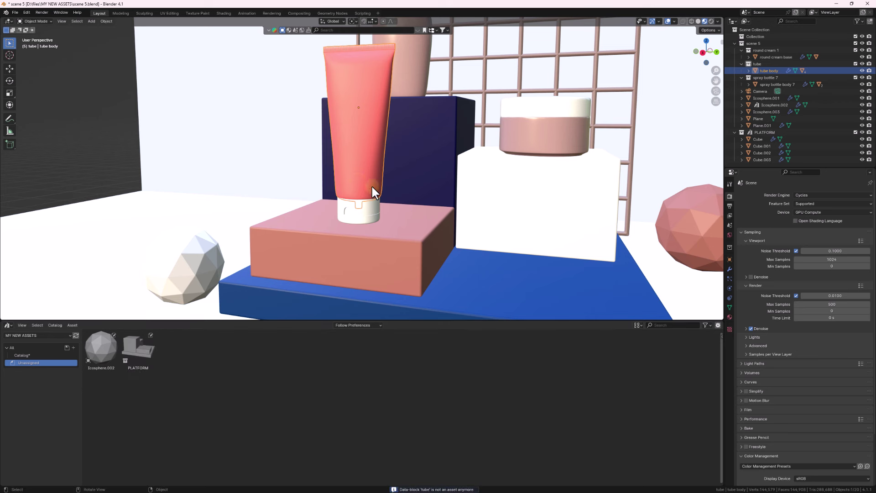
click(764, 64)
right_click(764, 63)
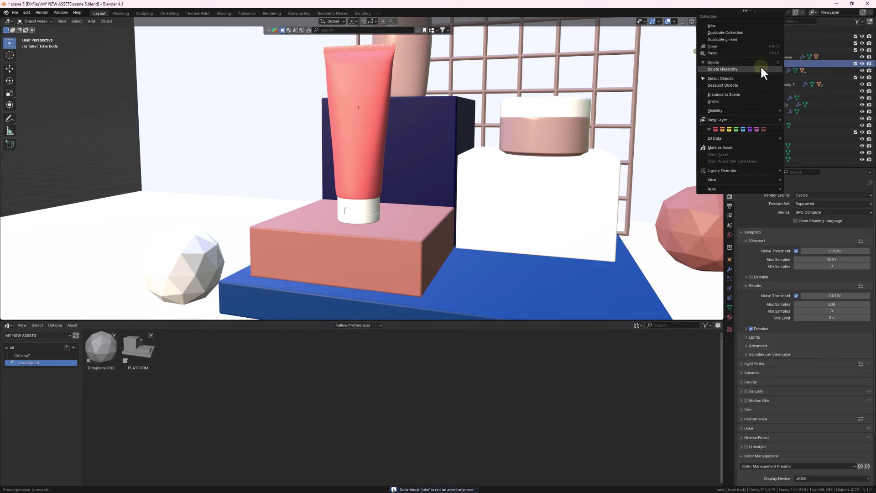
click(732, 146)
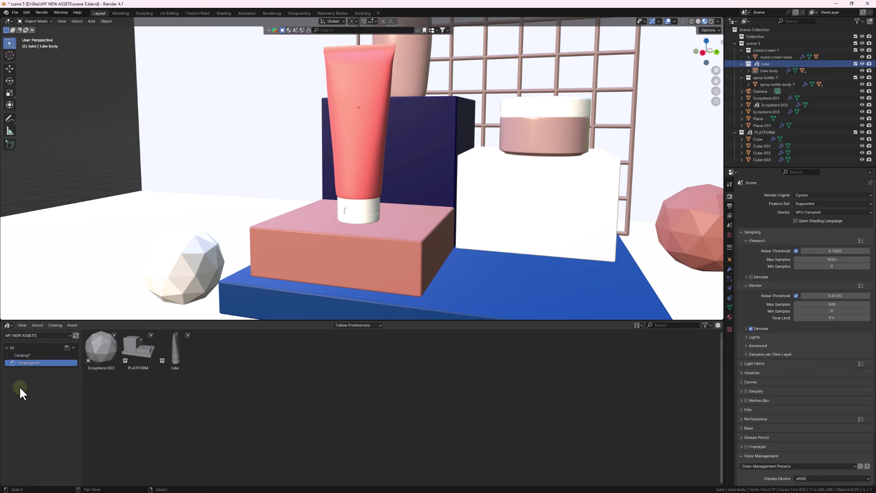
Orbit and select the spray bottle, tube, icosphere and platform cube to inspect them
scroll(432, 114, down, 5)
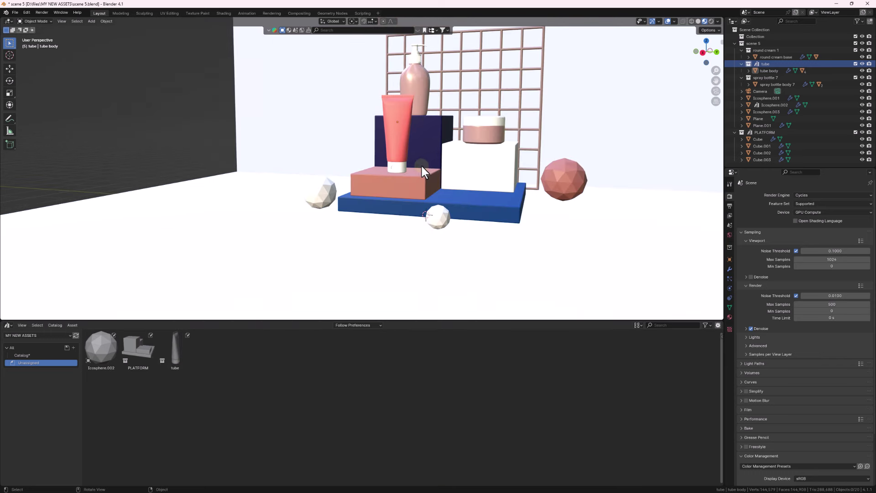
scroll(422, 166, up, 5)
mouse_move(465, 147)
middle_down()
mouse_move(426, 193)
mouse_move(365, 162)
middle_up()
click(352, 100)
scroll(393, 152, down, 5)
scroll(365, 162, up, 5)
click(364, 161)
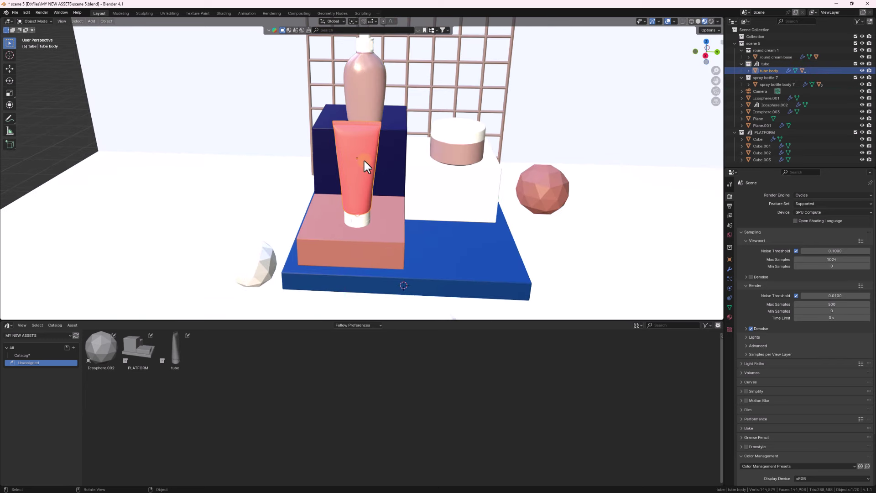
click(266, 264)
click(450, 253)
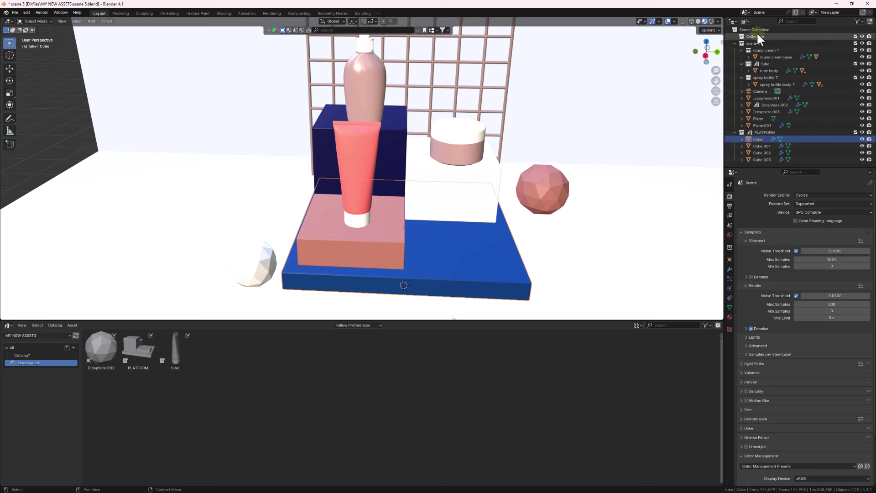
Set the Outliner display mode to Blender File and expand Materials
click(746, 21)
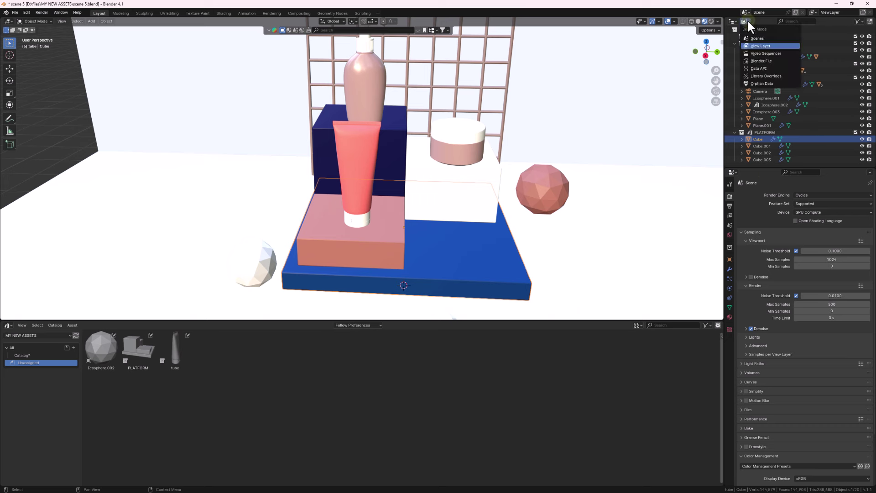
click(762, 46)
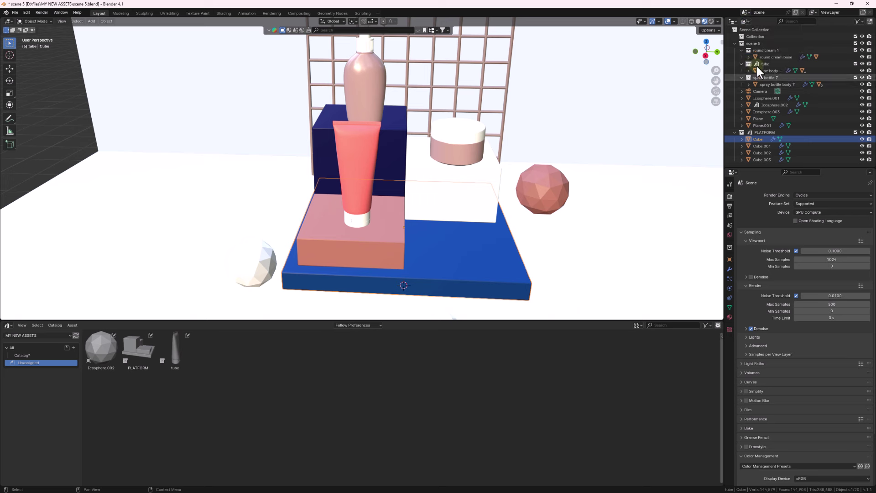
click(745, 21)
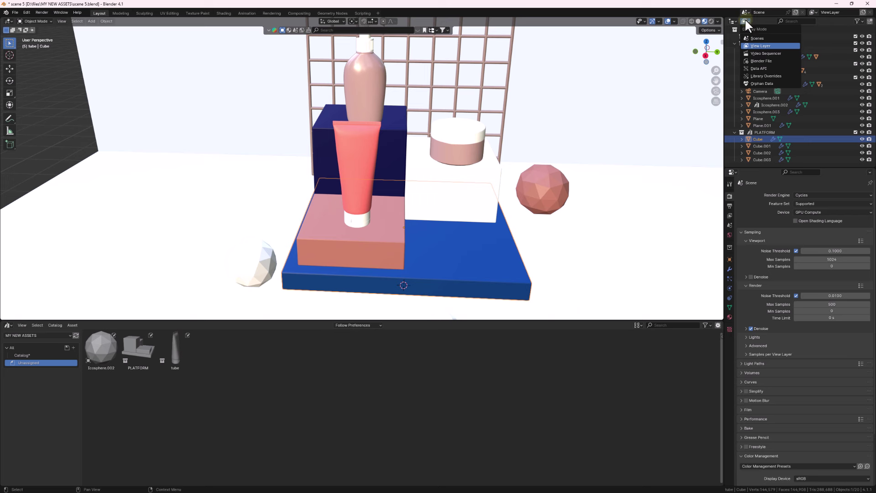
click(766, 60)
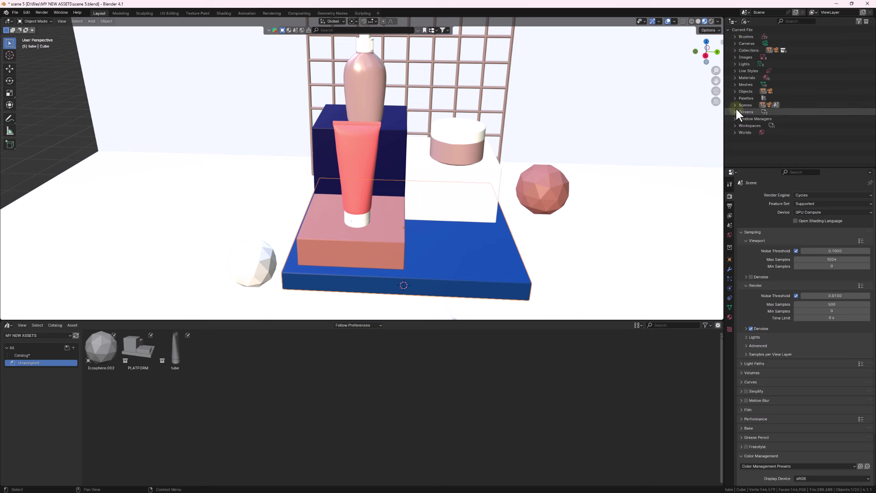
click(735, 78)
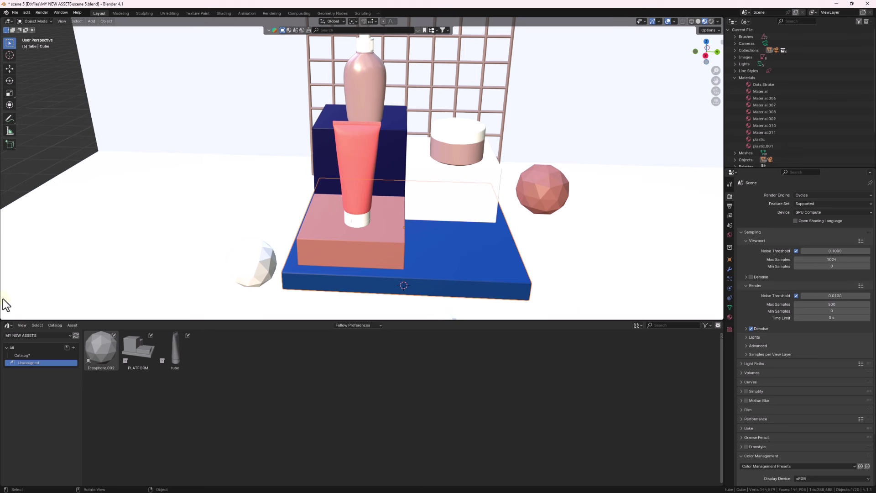
Select the white icosphere and create a new material for it in the Shader Editor
click(7, 325)
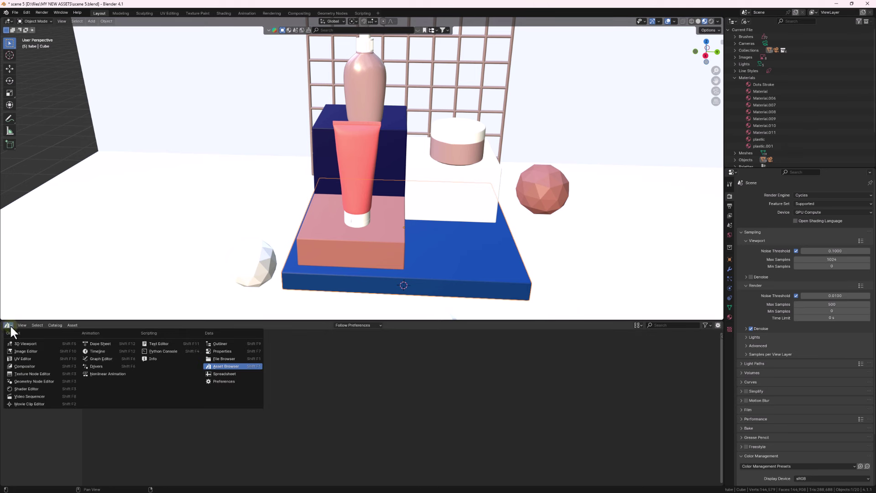
click(357, 167)
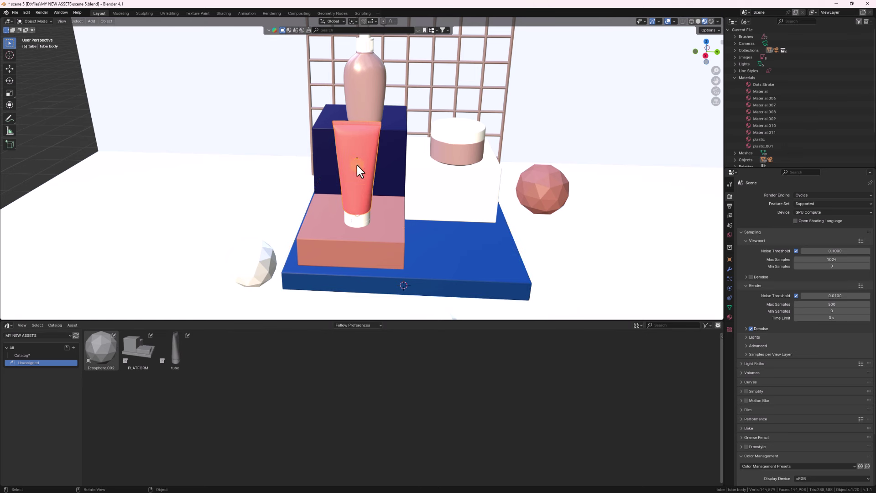
click(262, 269)
click(7, 324)
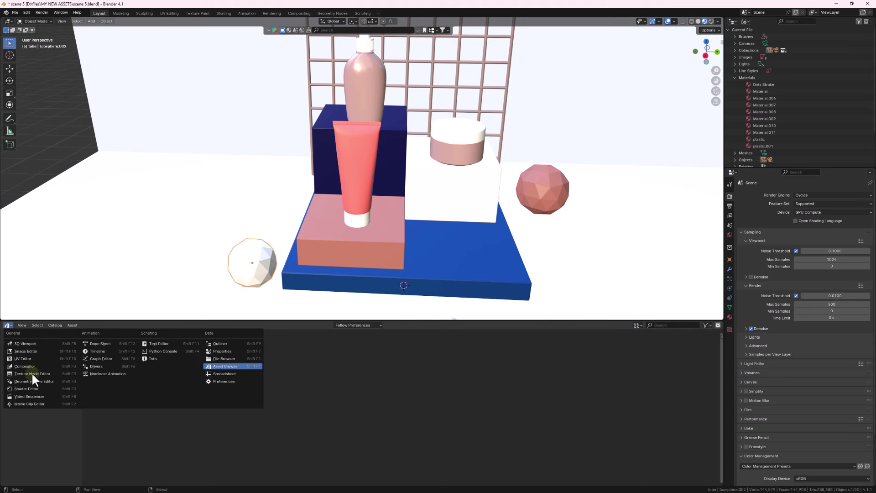
click(25, 388)
click(387, 325)
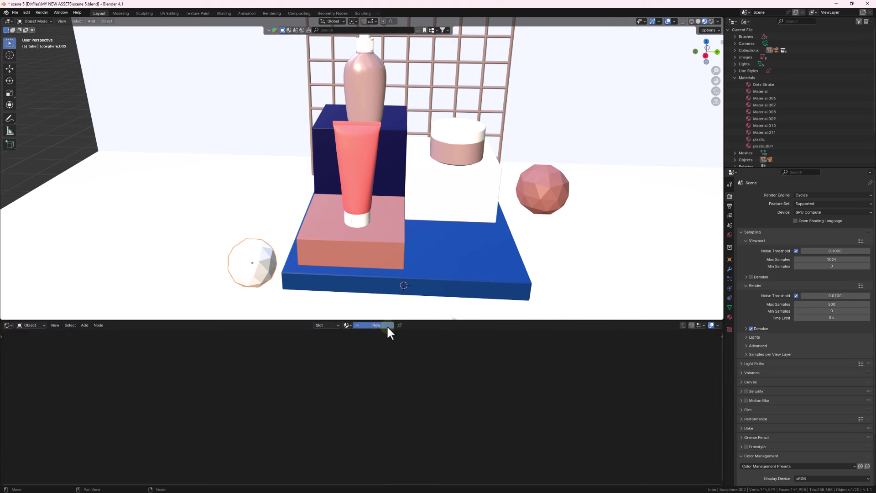
click(375, 336)
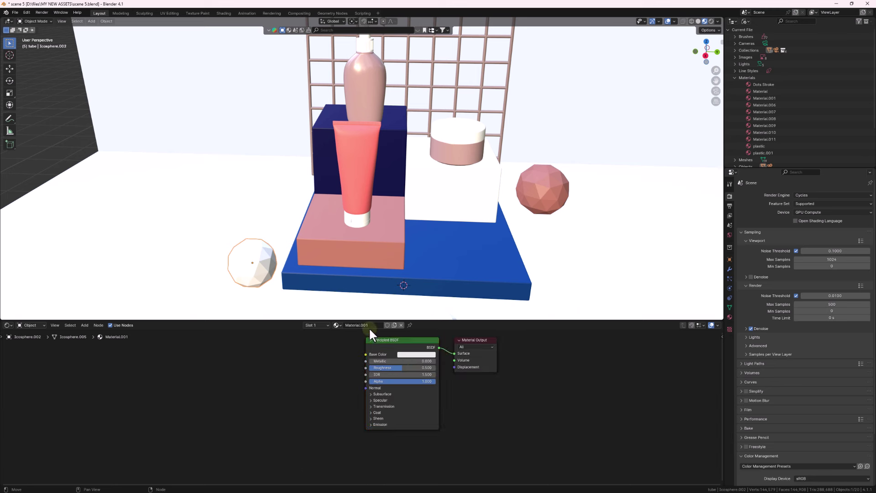
Name the new material TEST MATERIAL
text(TE)
key(BackSpace)
text(TEST)
key(BackSpace)
key(BackSpace)
text(ST MAT)
text(A)
text(RIA)
text(L)
key(Return)
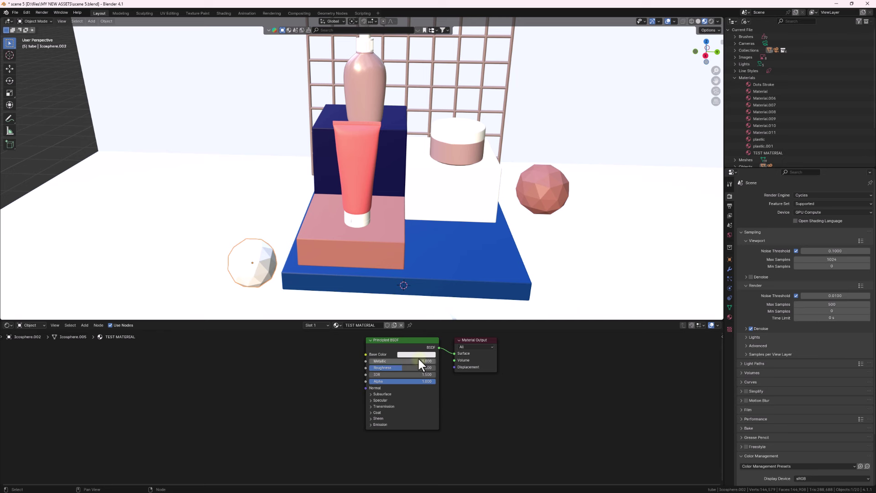
Set the material's Metallic to 1.0 and its base colour to gold
mouse_move(419, 360)
mouse_down()
mouse_move(389, 359)
mouse_move(431, 361)
mouse_up()
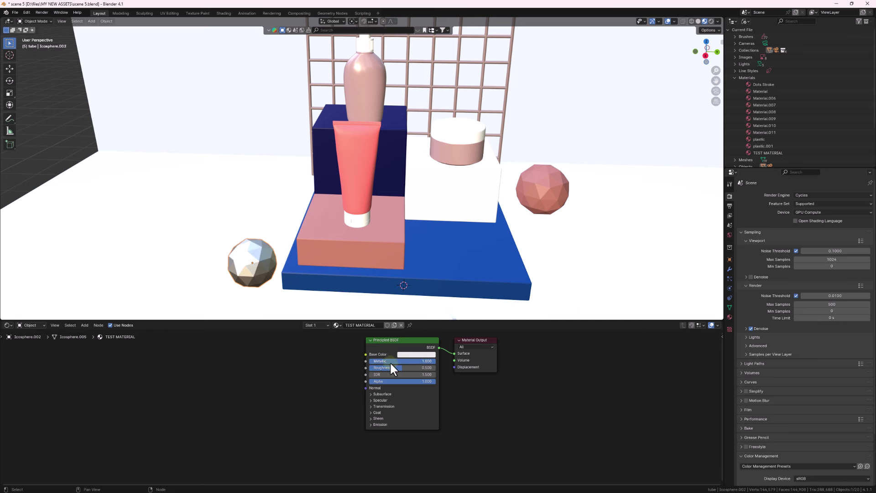
click(416, 355)
drag(426, 306, 416, 297)
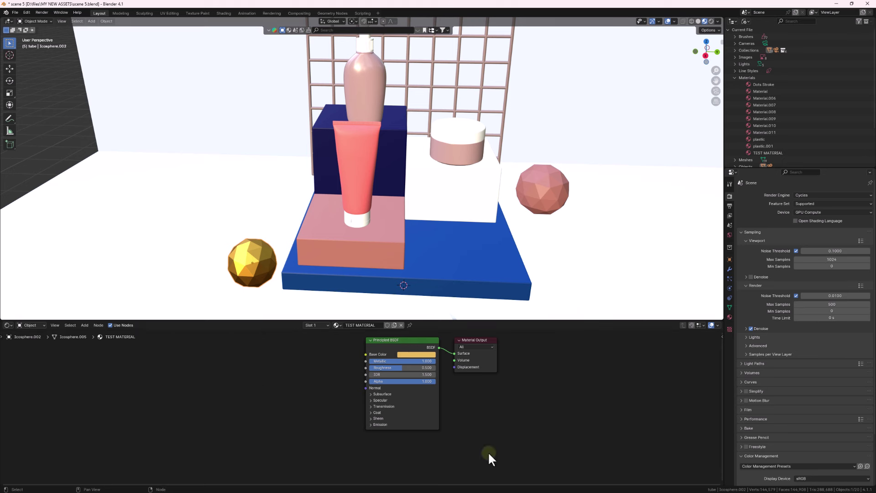
click(8, 325)
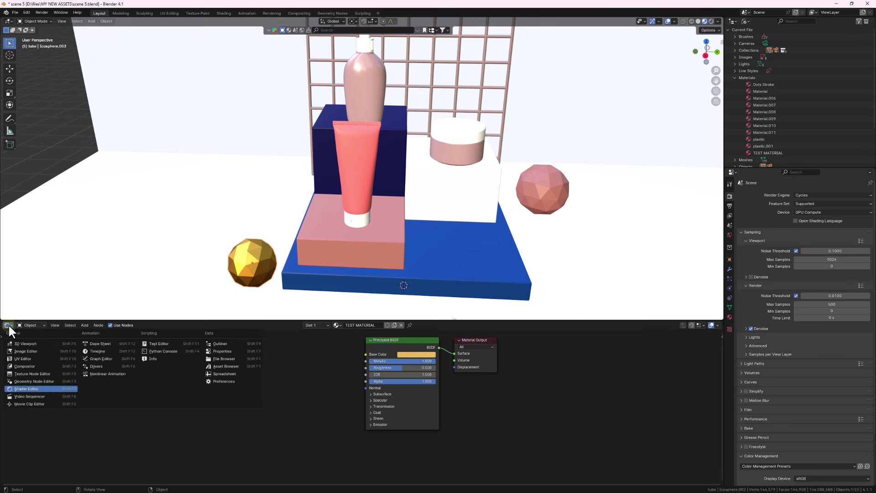
Mark TEST MATERIAL as an asset from the Outliner's Blender File list
click(226, 366)
scroll(776, 109, down, 3)
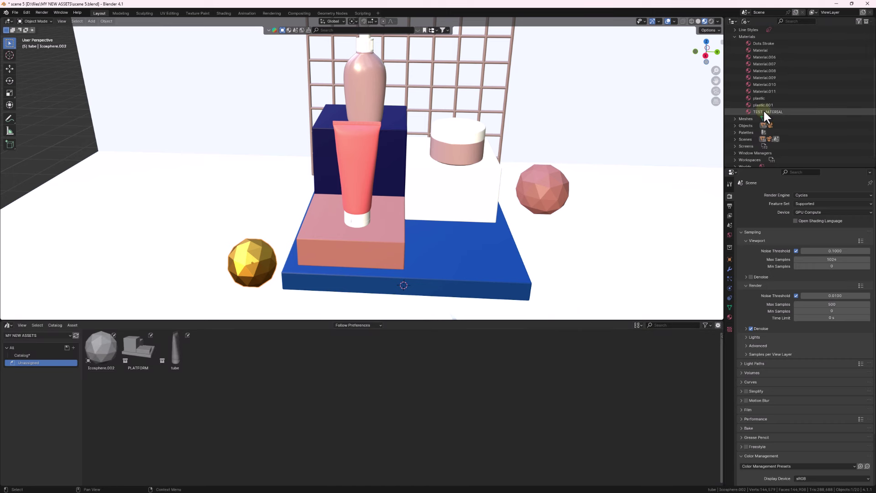
click(763, 109)
right_click(763, 109)
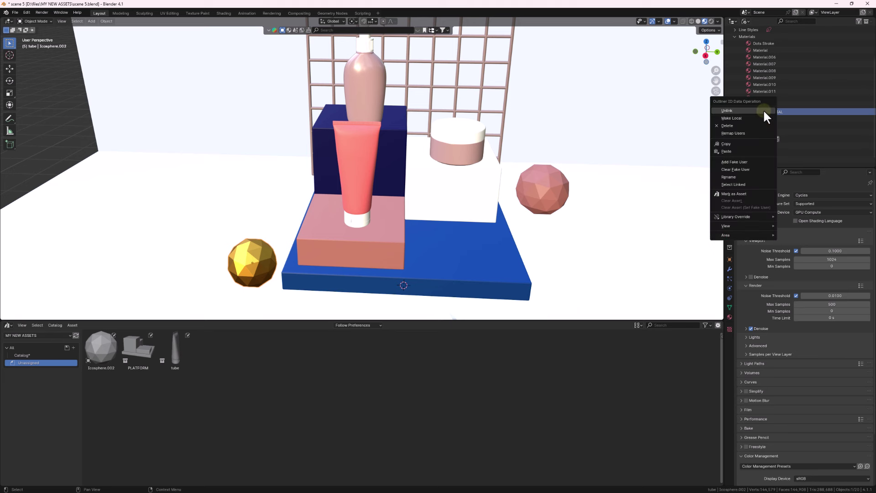
click(744, 194)
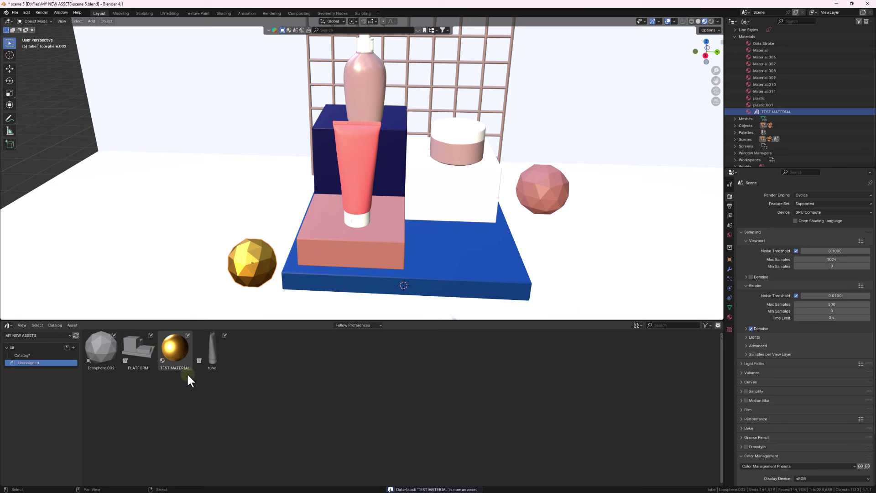
click(104, 382)
click(33, 356)
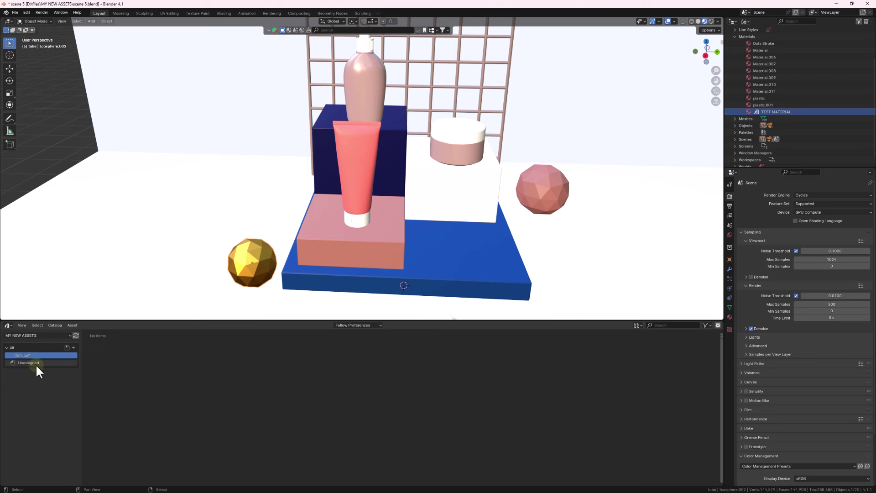
Rename the existing asset catalog to MATERIAL
click(13, 347)
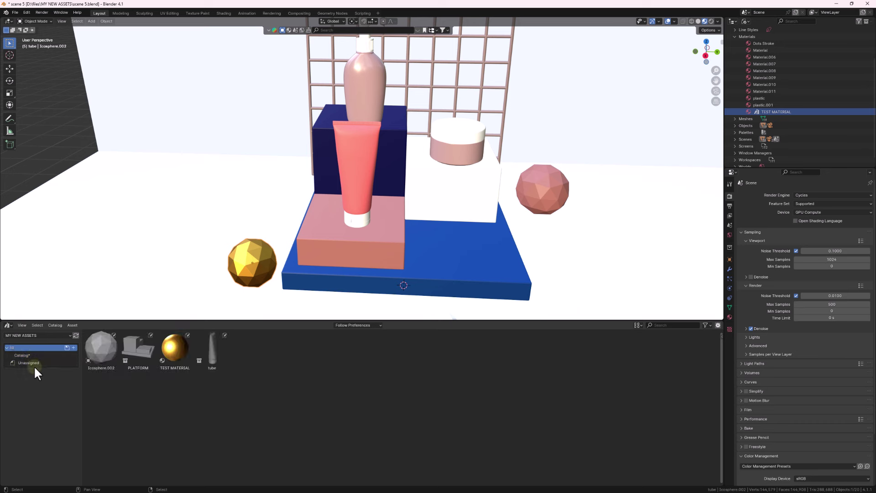
click(31, 356)
right_click(35, 359)
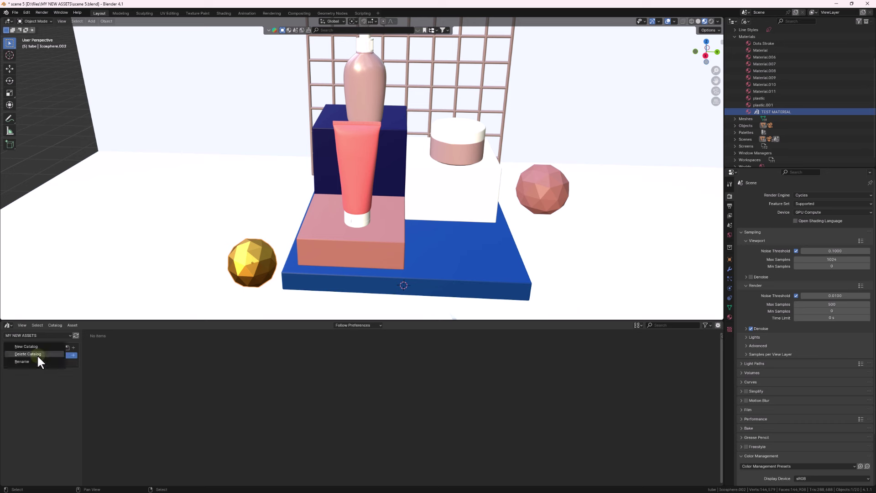
click(38, 361)
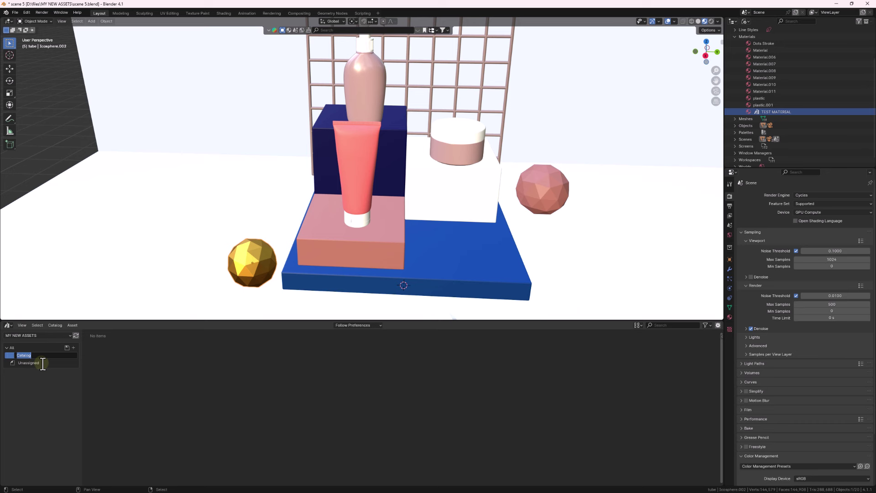
text(MATERIAL)
key(Return)
Add a second catalog named MODELS and view the unassigned assets
click(73, 347)
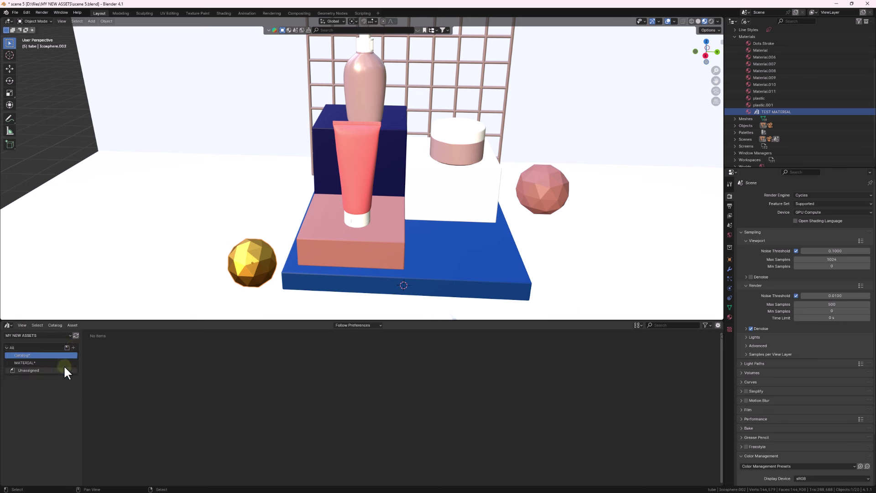
double_click(40, 356)
text(MODELS)
key(Return)
click(29, 370)
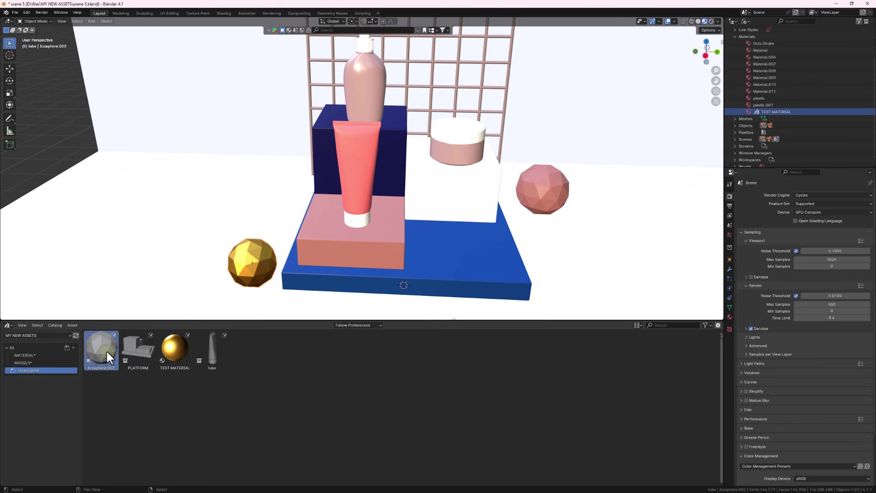
Select Icosphere.002, PLATFORM and tube together and move them into the MODELS catalog
ctrl+click(204, 361)
ctrl+click(126, 368)
drag(127, 368, 27, 360)
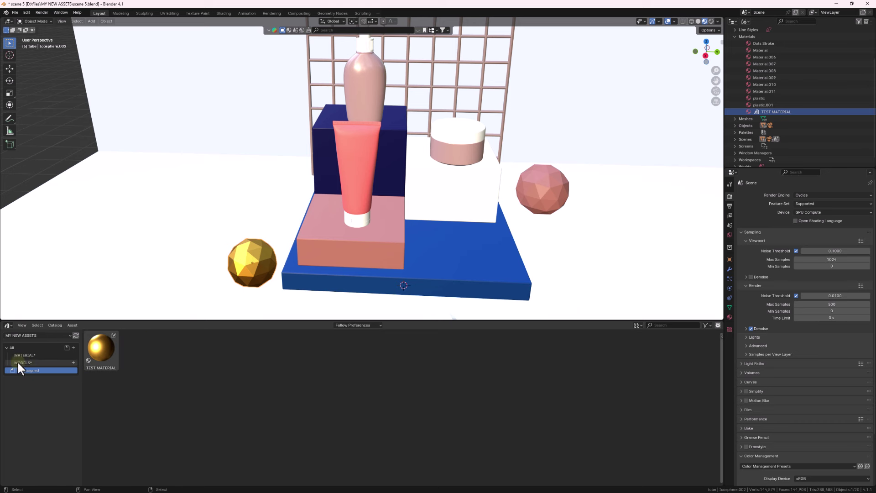
Move TEST MATERIAL into the MATERIAL catalog, then review the MATERIAL, MODELS and All views
drag(86, 353, 31, 354)
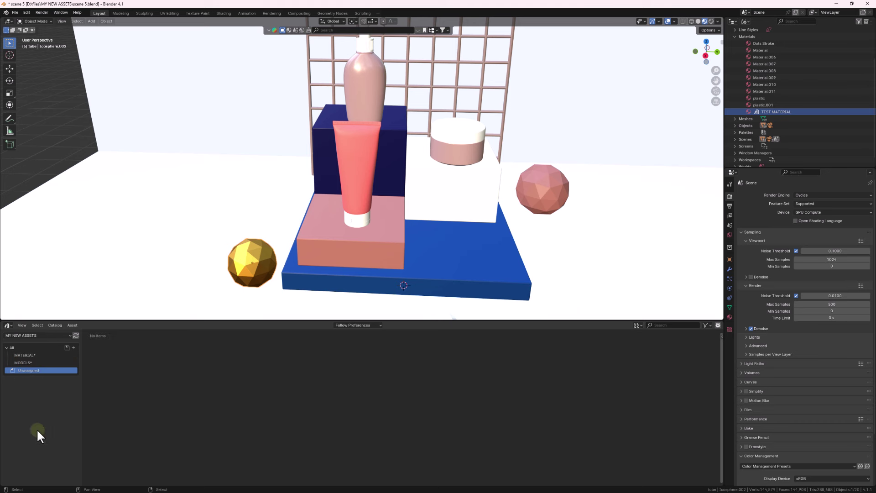
click(43, 357)
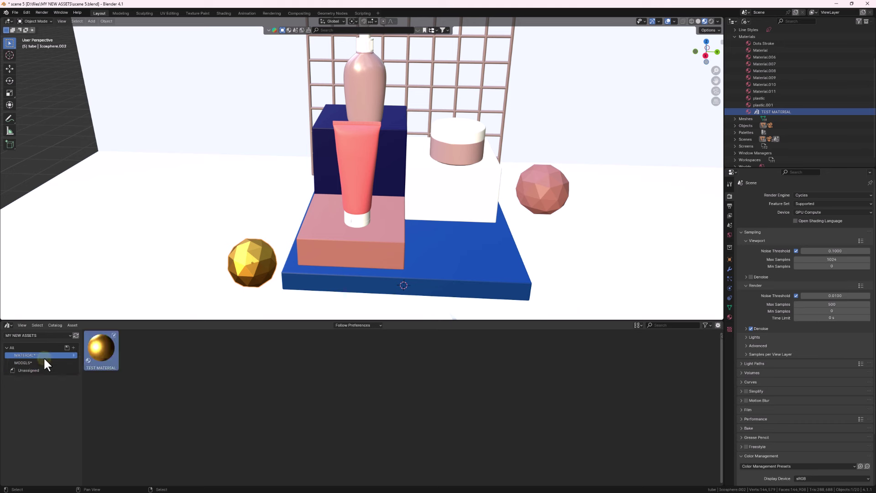
click(24, 363)
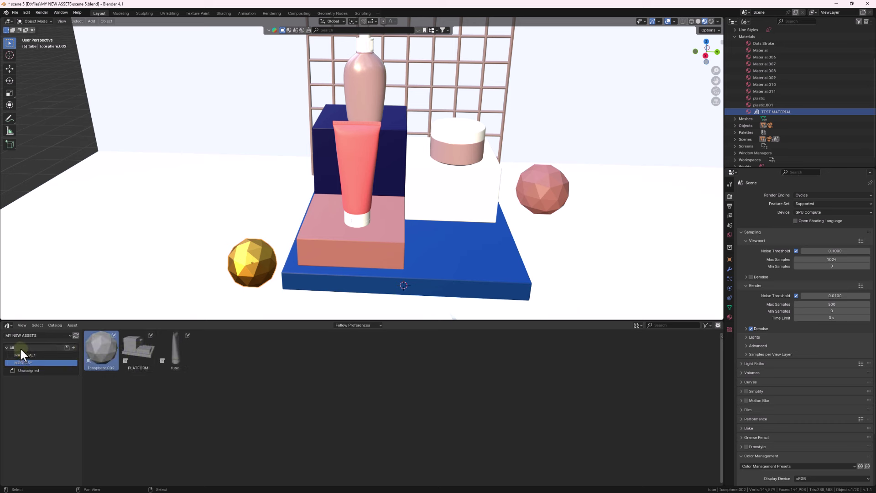
click(20, 347)
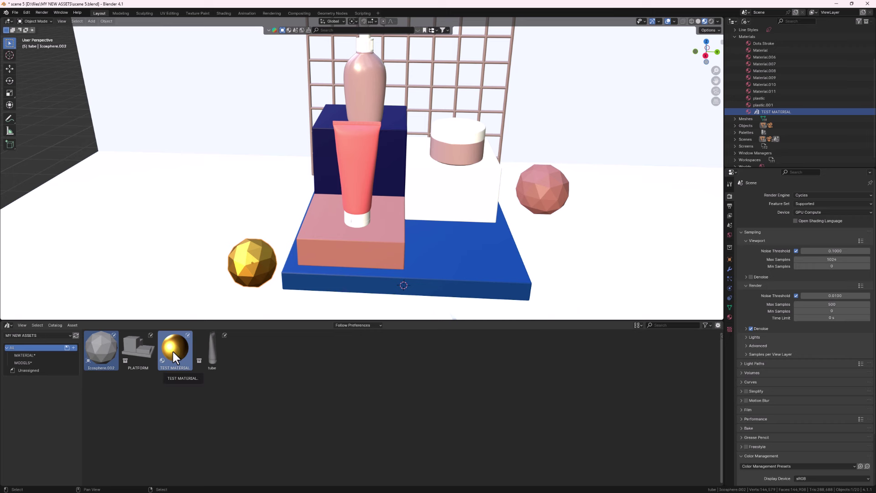
scroll(392, 197, down, 5)
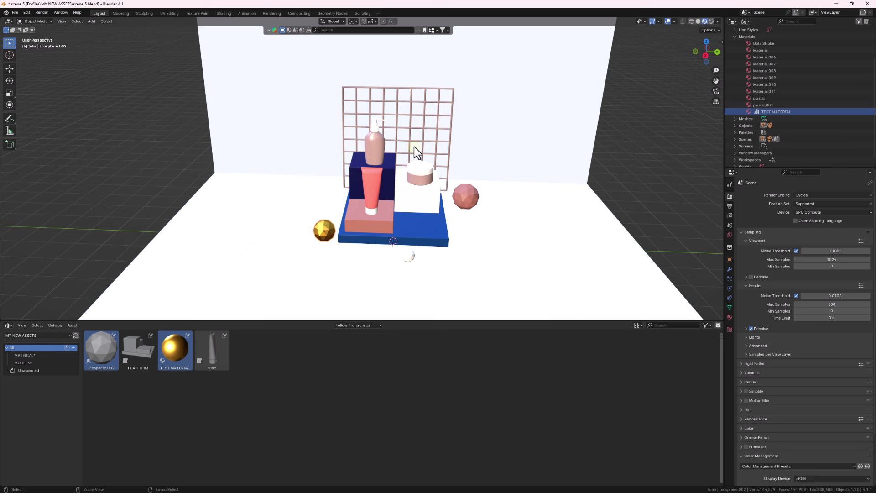
Save scene 5 and start a new General Blender file
key(ctrl+s)
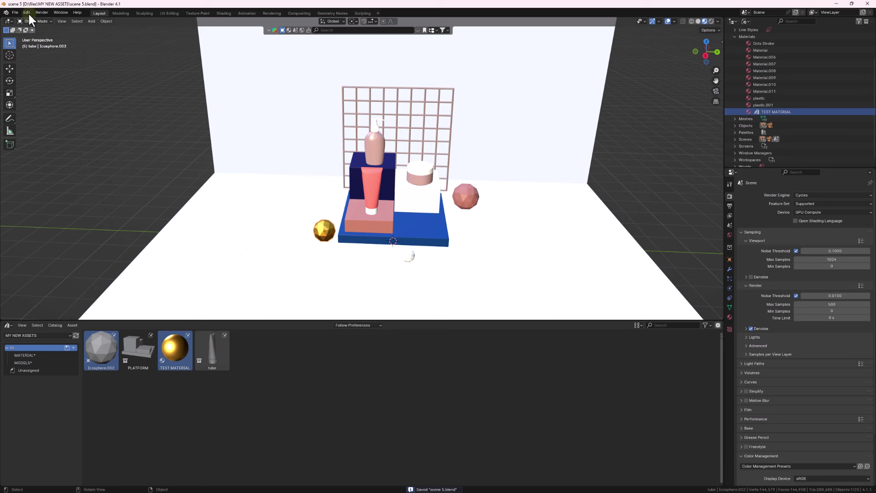
click(7, 12)
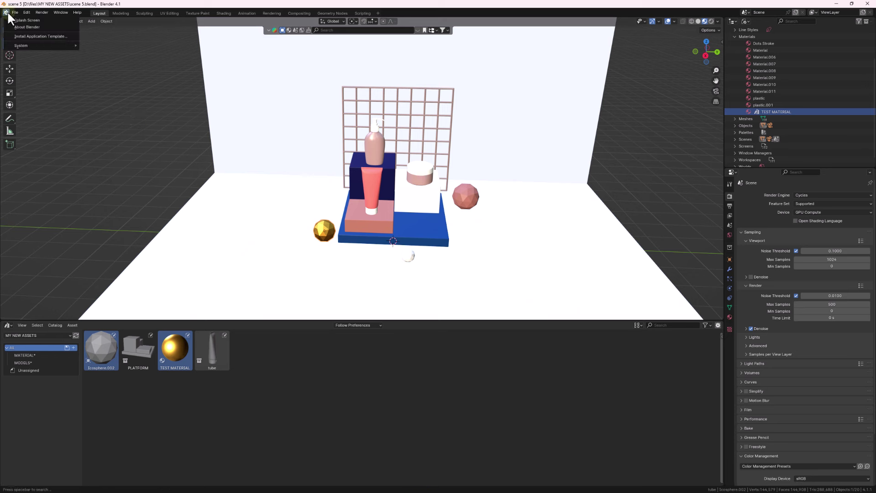
mouse_move(15, 12)
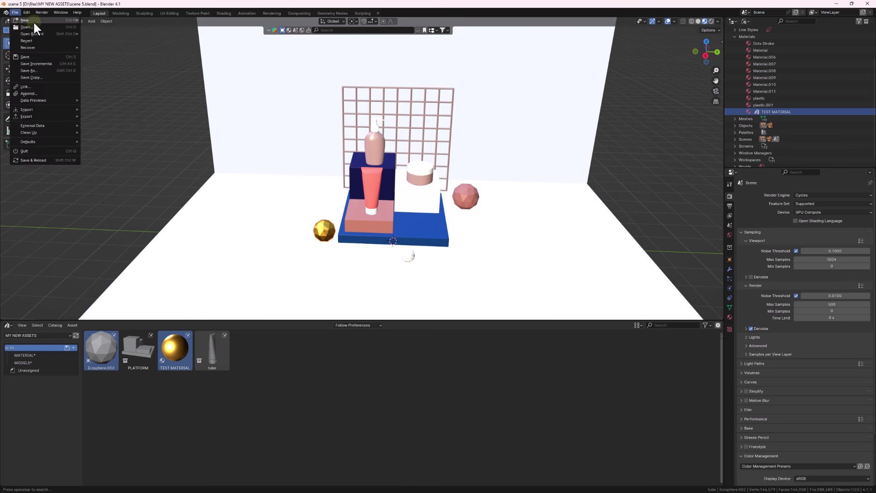
click(113, 21)
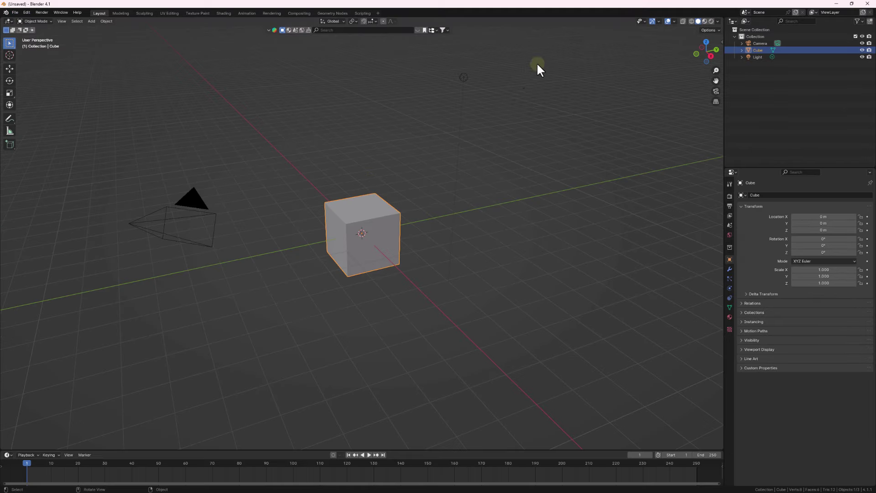
Delete the default cube and light, keeping the camera, and enlarge the bottom timeline area
drag(537, 63, 343, 290)
key(x)
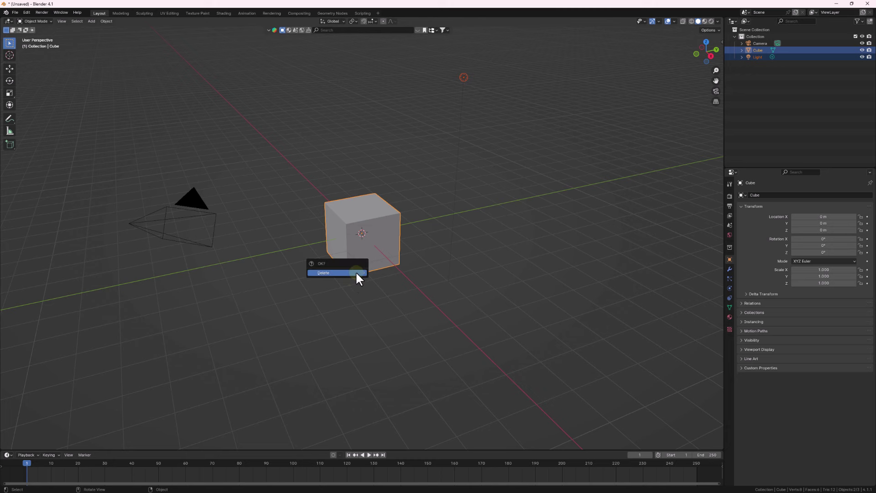
click(356, 273)
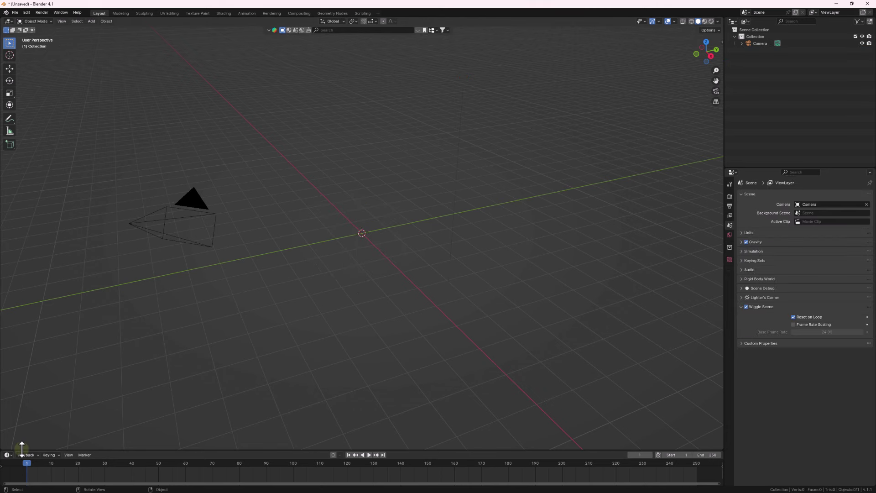
drag(14, 450, 4, 273)
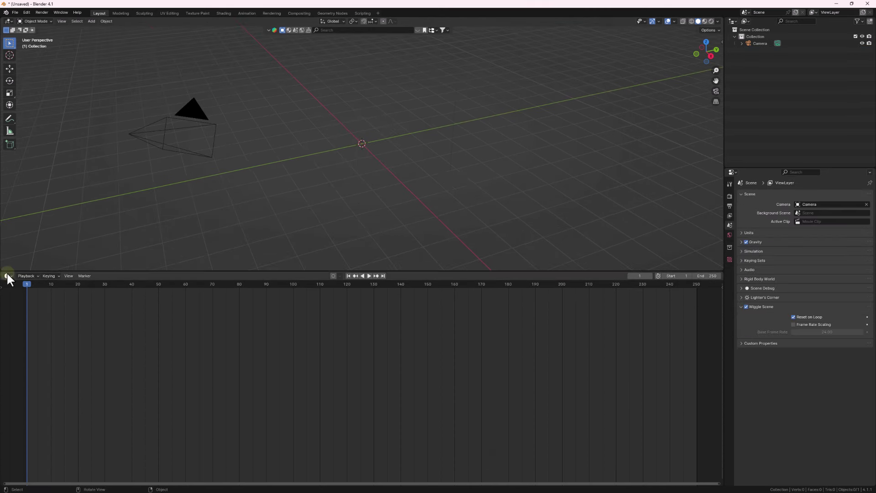
click(8, 276)
Turn the timeline area into an Asset Browser on the MY NEW ASSETS library
click(227, 316)
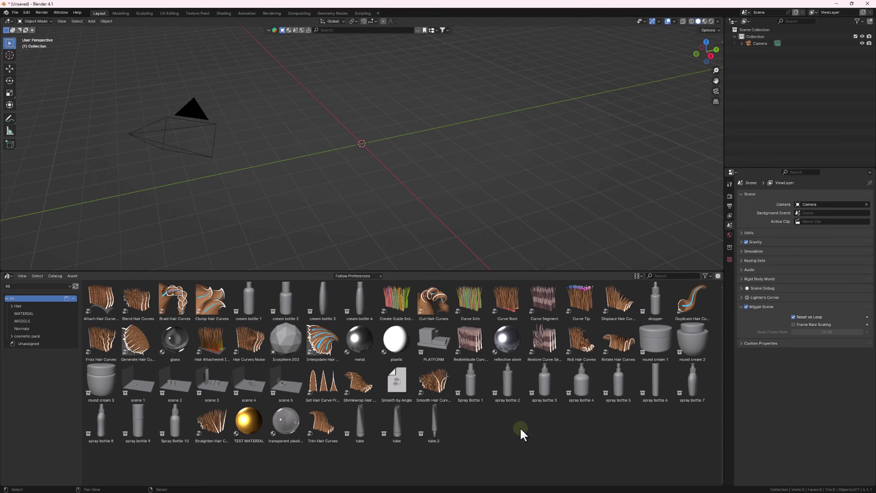
click(18, 285)
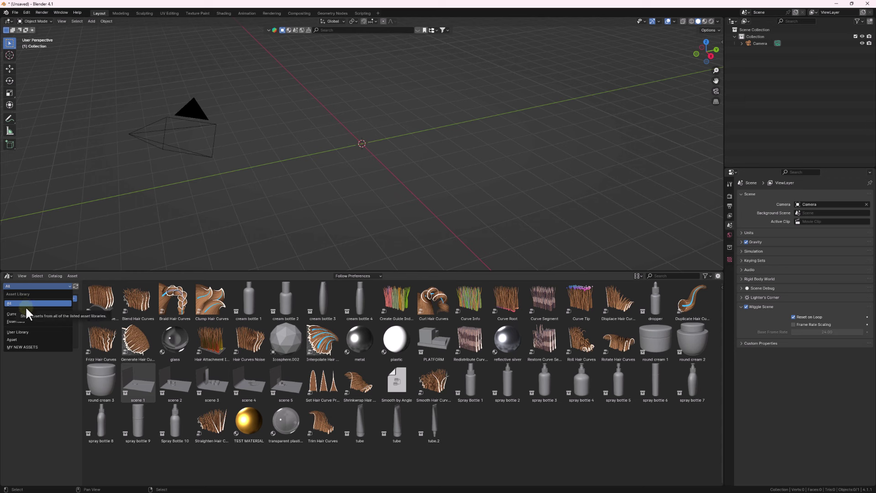
click(19, 287)
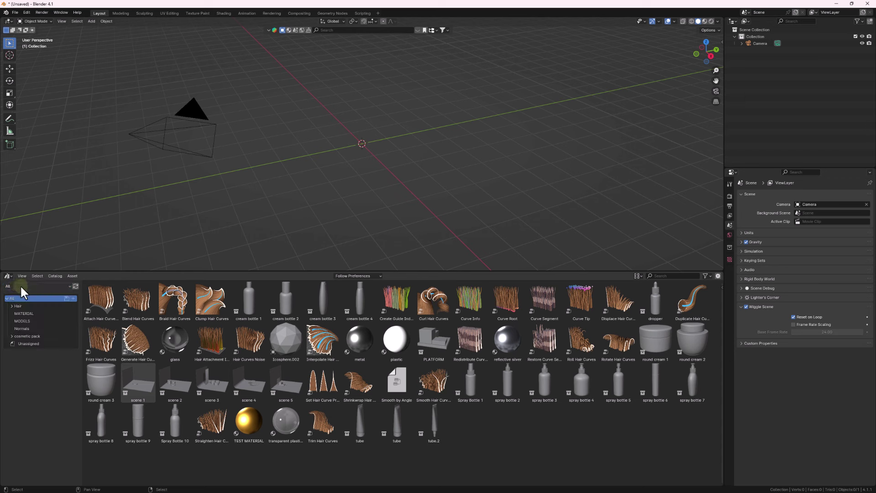
click(20, 285)
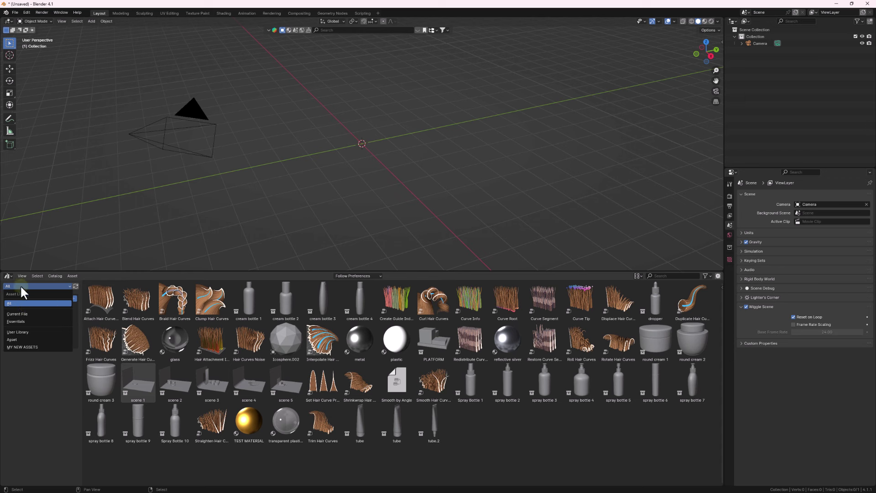
click(26, 345)
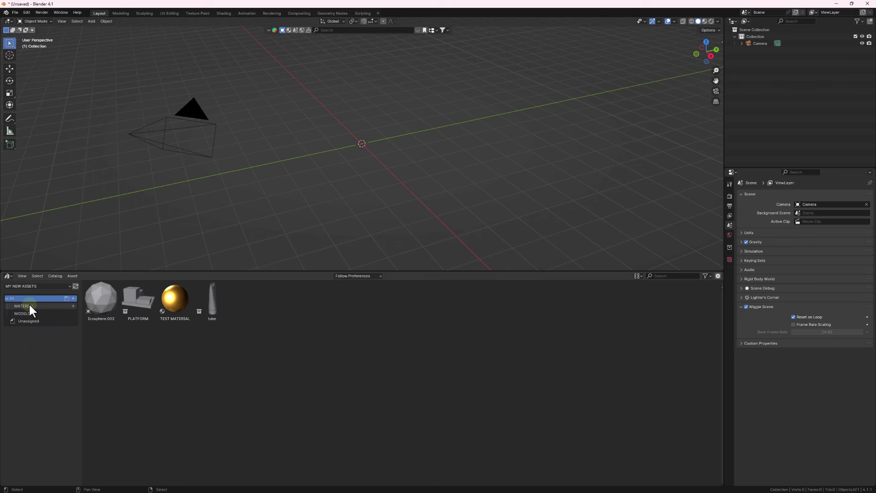
Filter to the MODELS catalog and select the PLATFORM asset
click(22, 313)
click(138, 299)
middle_drag(347, 197, 421, 190)
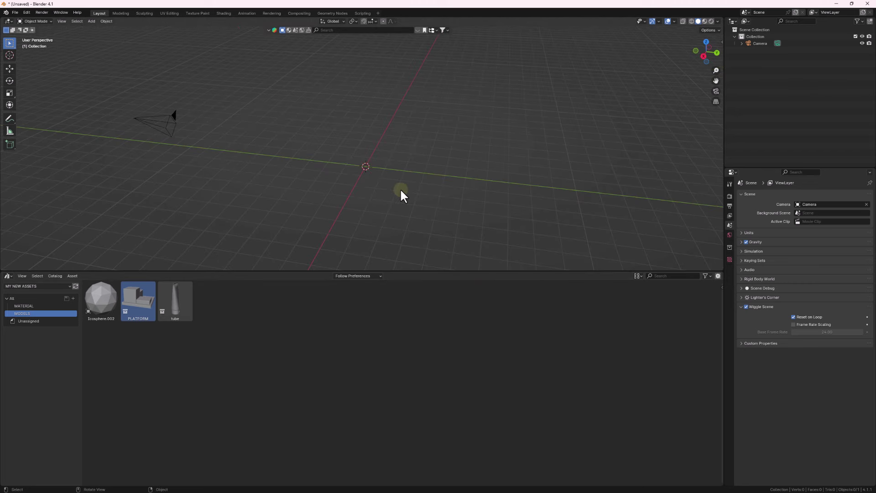
Drag PLATFORM into the viewport, inspect its outliner collection, and select the tube asset
drag(142, 302, 364, 159)
middle_drag(399, 115, 401, 154)
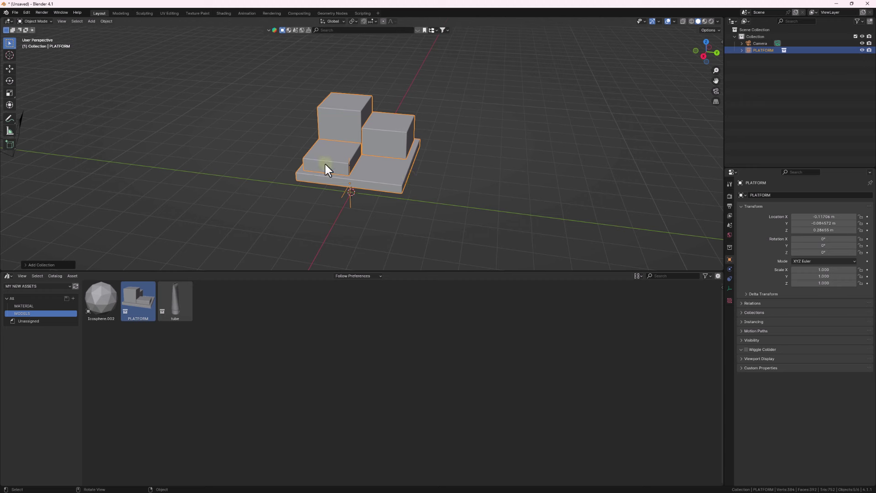
click(484, 145)
click(400, 149)
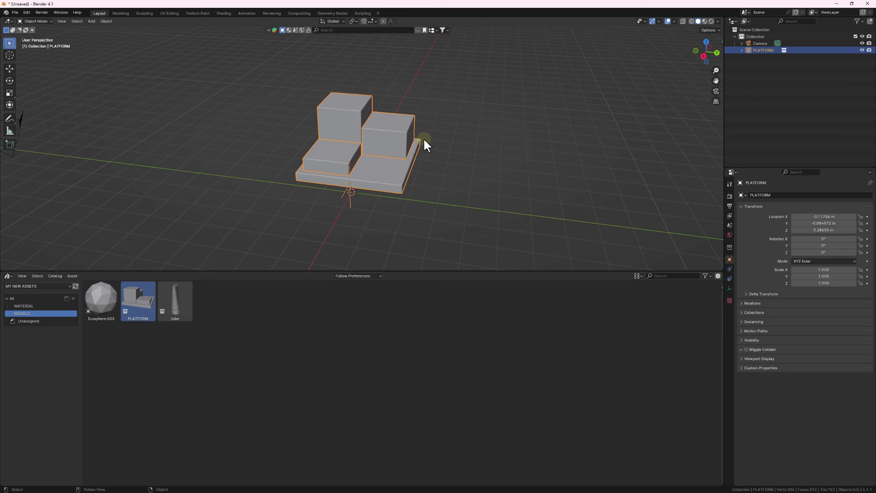
click(742, 50)
click(186, 299)
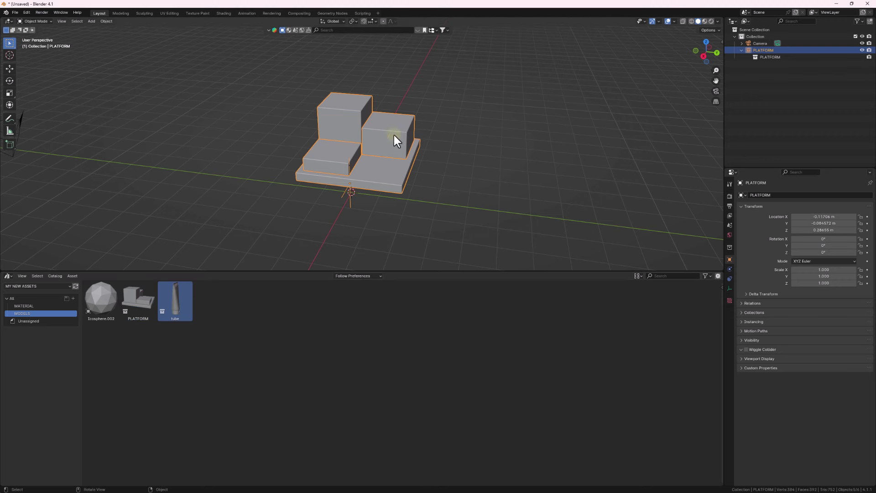
middle_drag(395, 151, 339, 149)
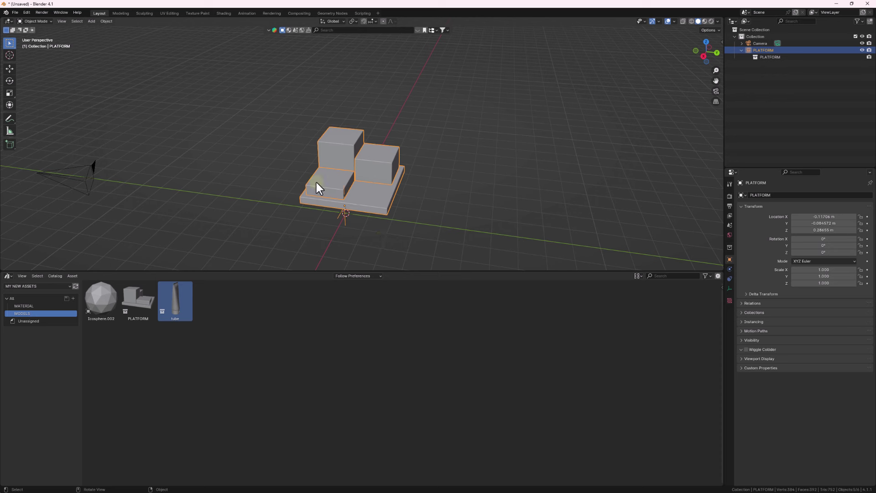
Run Make Instances Real on the PLATFORM instance and click through the resulting cubes
key(F3)
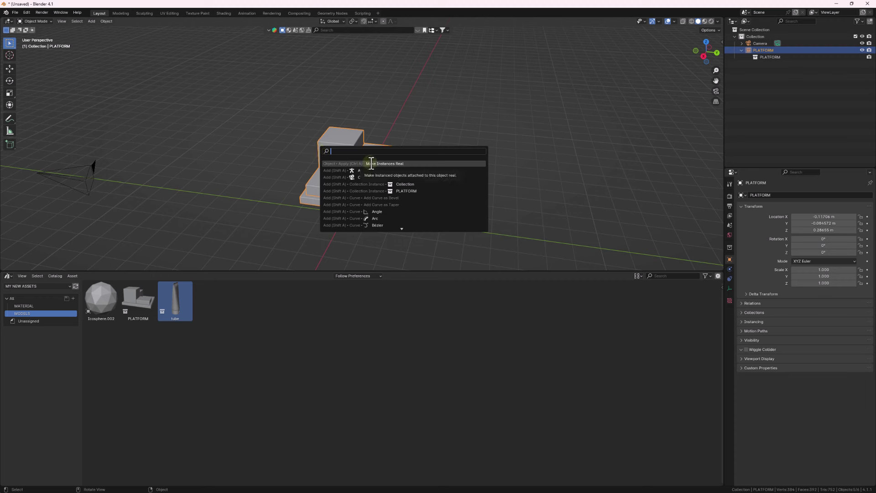
text(MAKE INS)
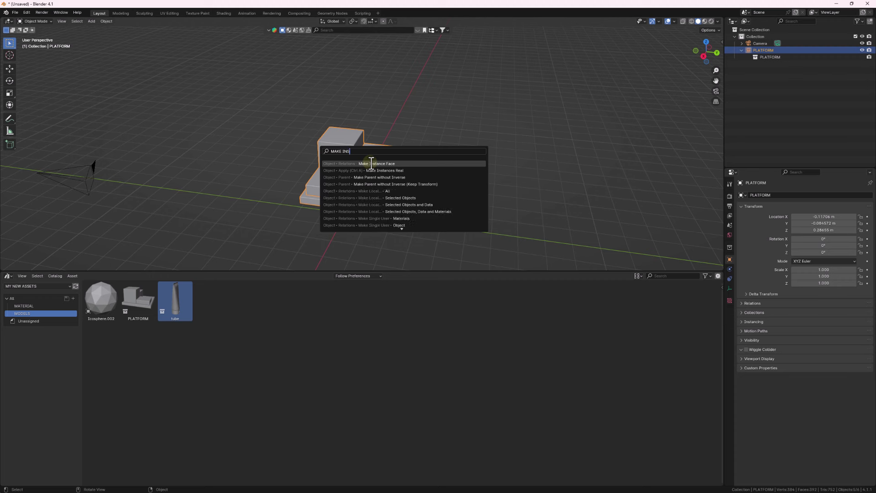
click(372, 170)
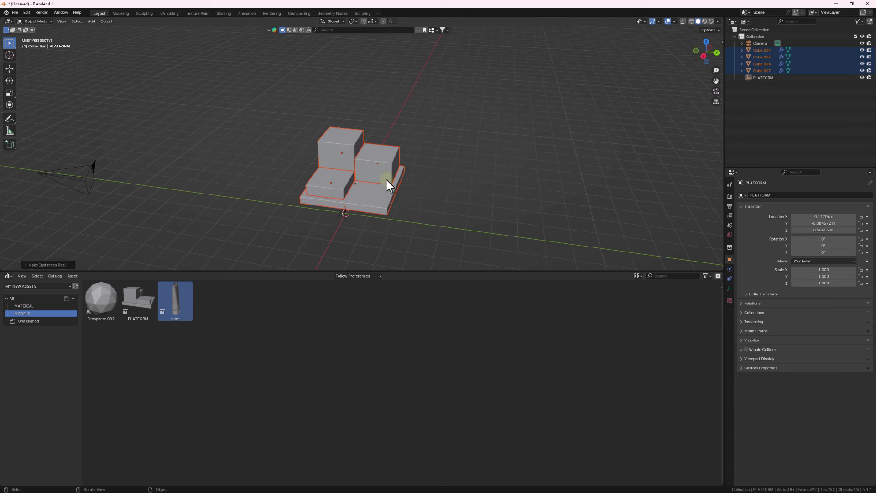
click(368, 170)
click(372, 201)
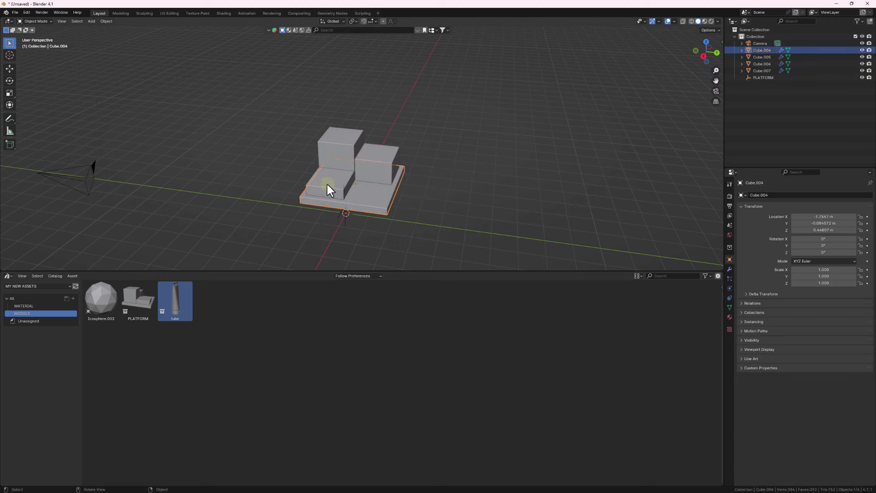
click(327, 184)
click(338, 146)
click(377, 160)
click(375, 196)
click(333, 190)
click(373, 159)
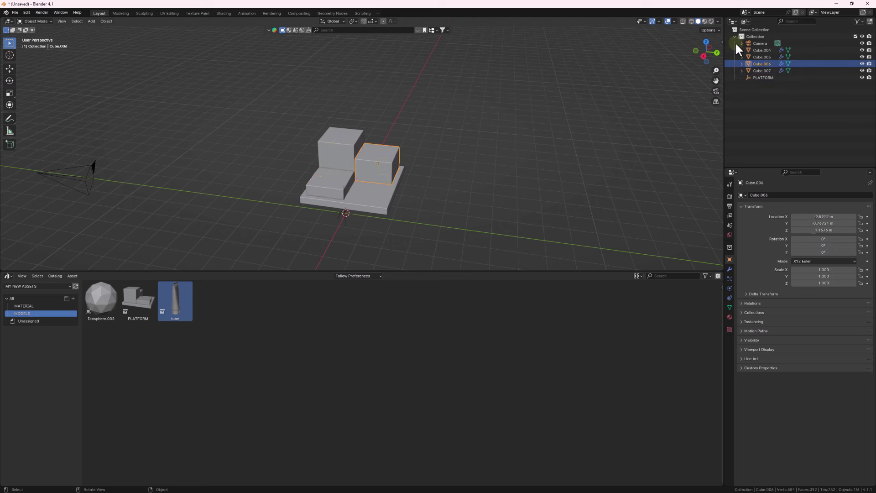
Switch to Material Preview and check the blue, pink and white cubes and base slab
click(706, 22)
middle_drag(375, 181, 437, 187)
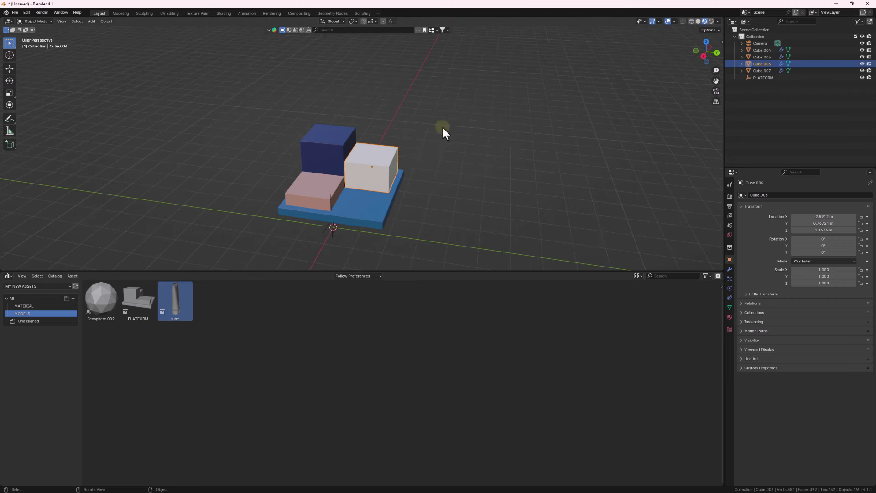
click(372, 204)
click(321, 198)
click(382, 174)
click(342, 160)
click(351, 199)
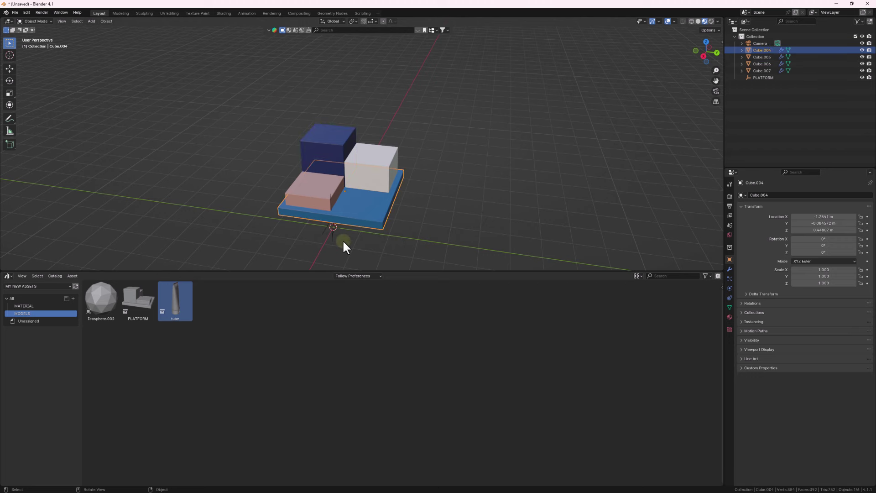
scroll(343, 247, down, 3)
Drag the tube asset into the viewport with Instance unchecked in the Add Collection panel
drag(176, 305, 297, 162)
scroll(292, 126, up, 2)
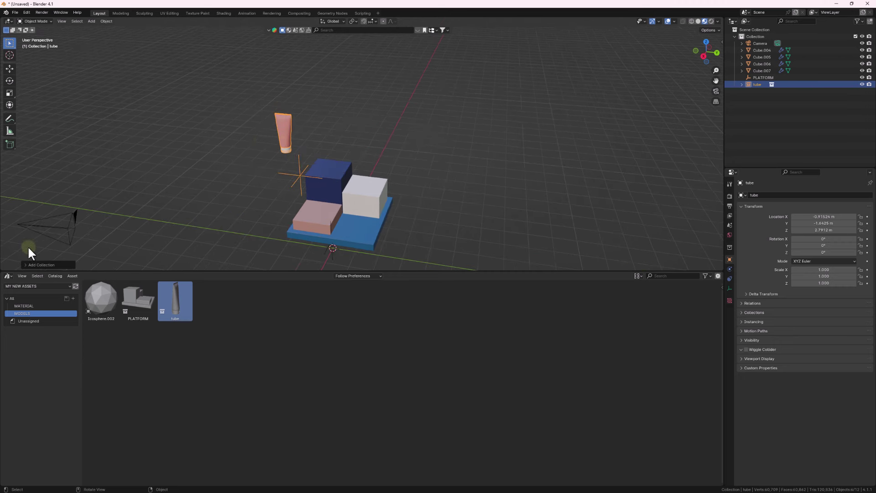
click(24, 265)
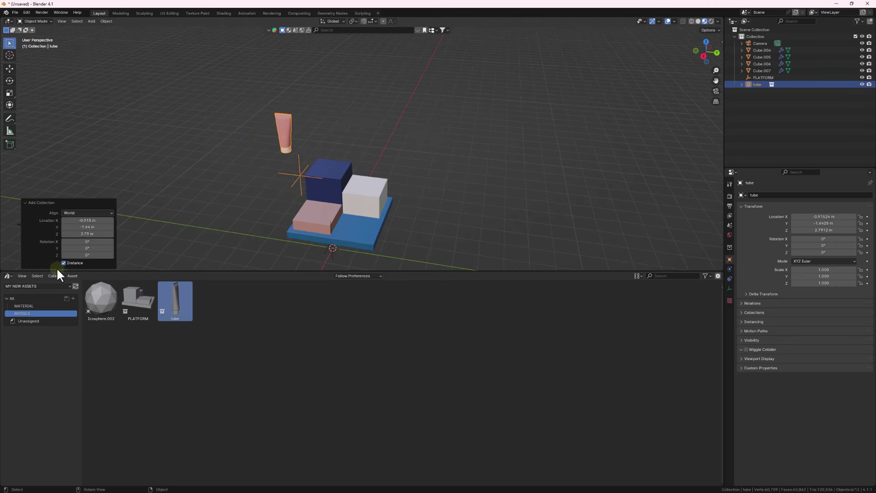
click(63, 263)
scroll(287, 149, up, 3)
Select the tube body and each cap to confirm they are separate objects
click(286, 150)
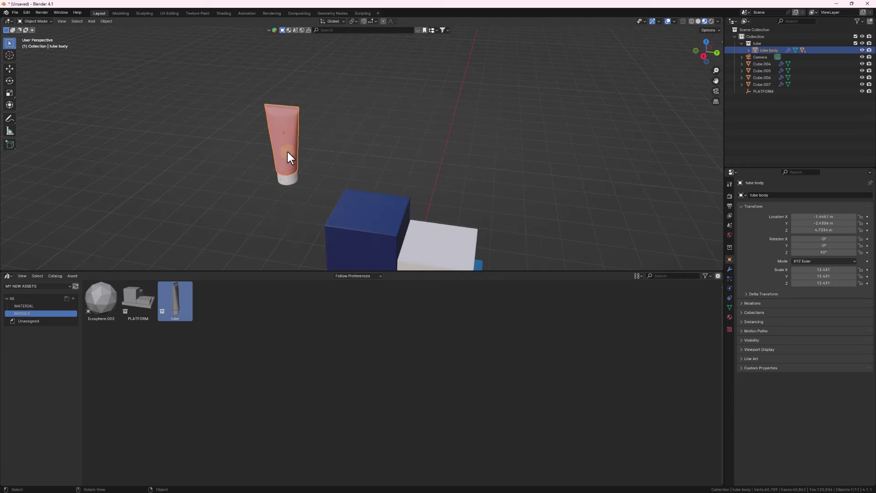
scroll(287, 187, up, 2)
click(287, 169)
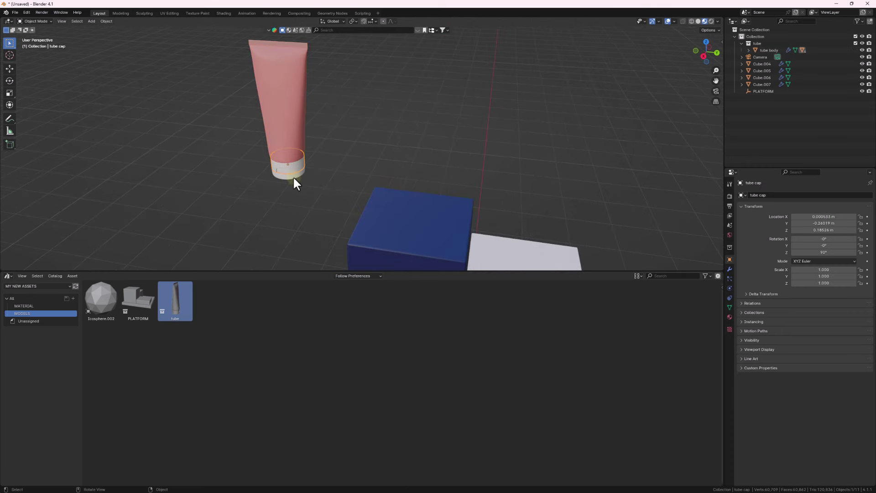
shift+click(289, 131)
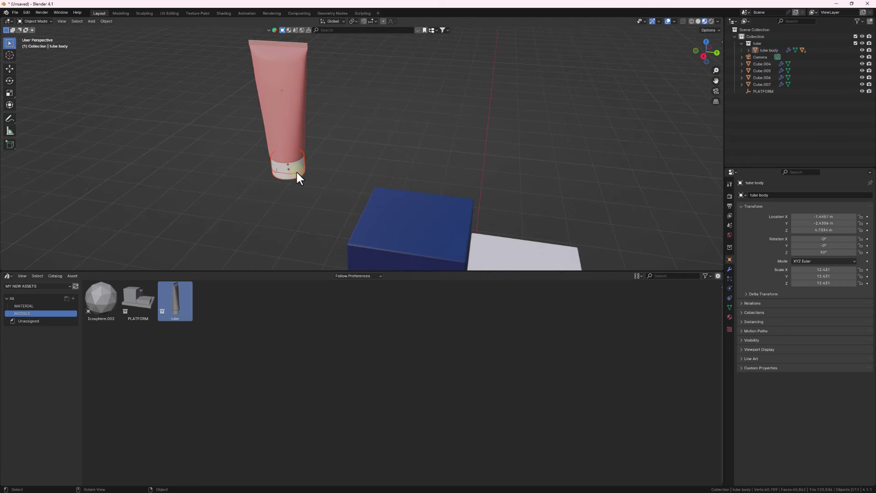
click(296, 173)
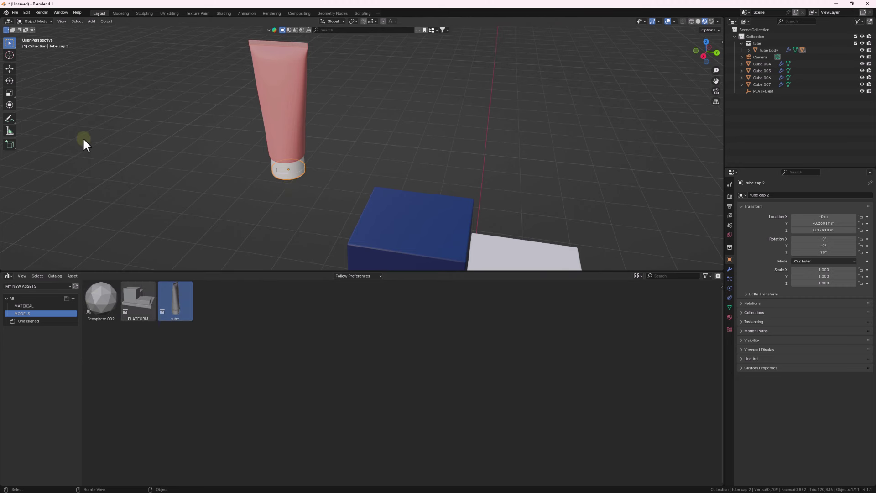
scroll(84, 141, down, 3)
middle_drag(84, 141, 256, 125)
click(320, 144)
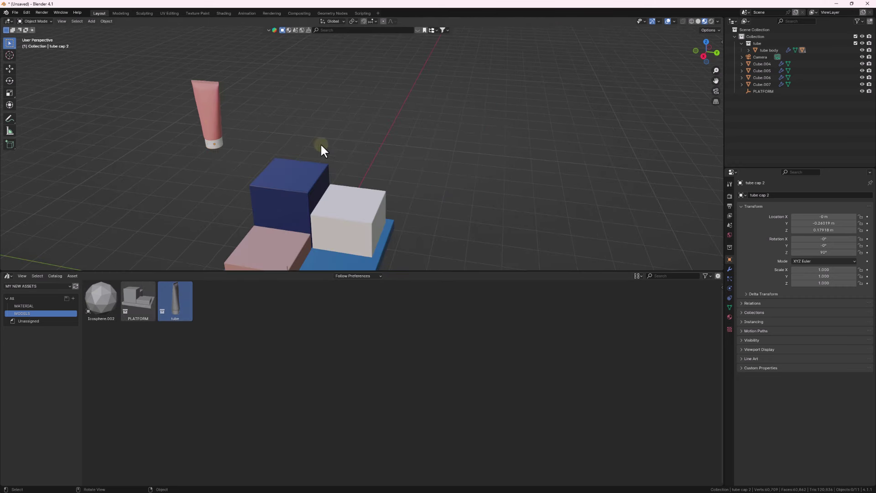
key(shift+a)
Add an Ico Sphere and raise it about 4.86 m along Z
mouse_move(319, 155)
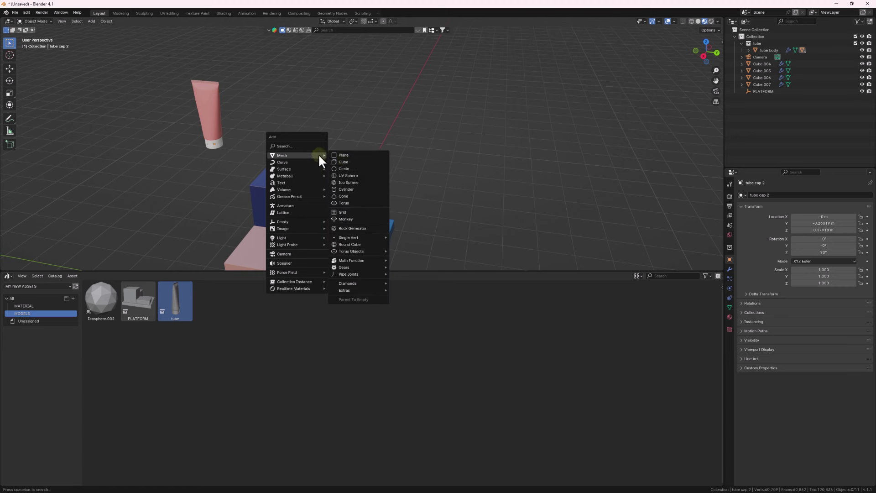
click(346, 182)
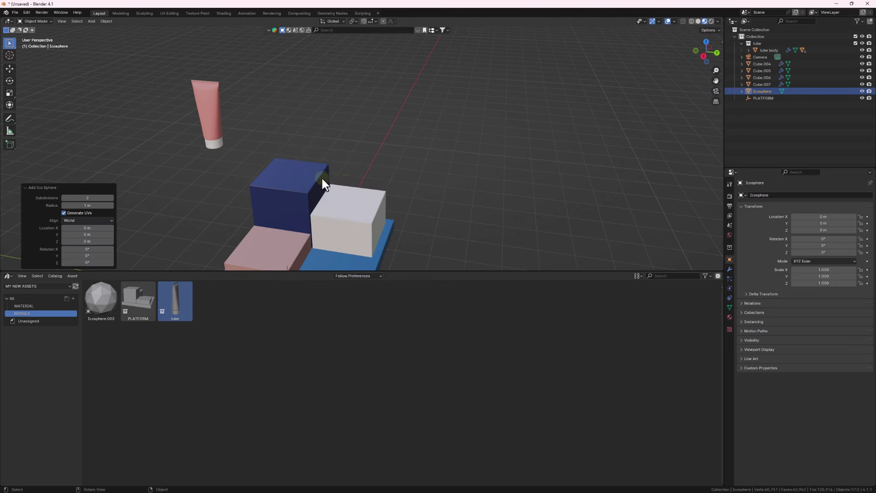
scroll(321, 177, down, 3)
middle_drag(358, 228, 342, 197)
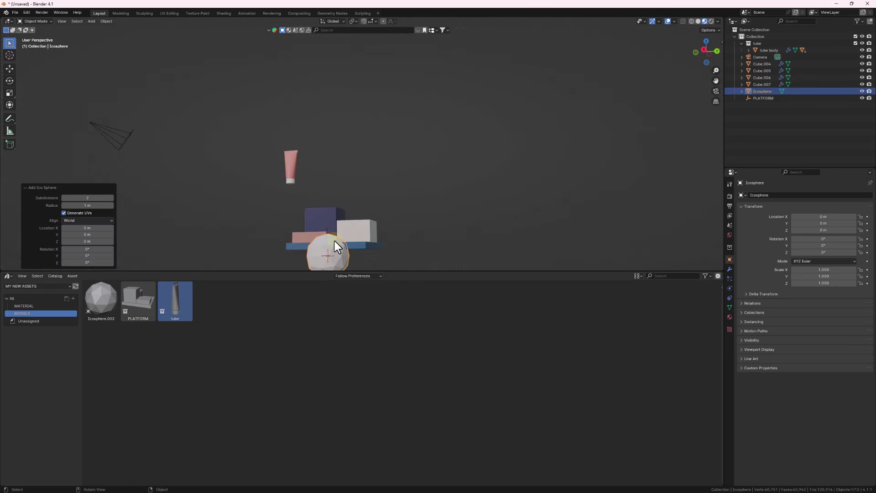
key(g)
key(z)
click(362, 137)
Drag the gold TEST MATERIAL from the MATERIAL catalog onto the icosphere
click(21, 307)
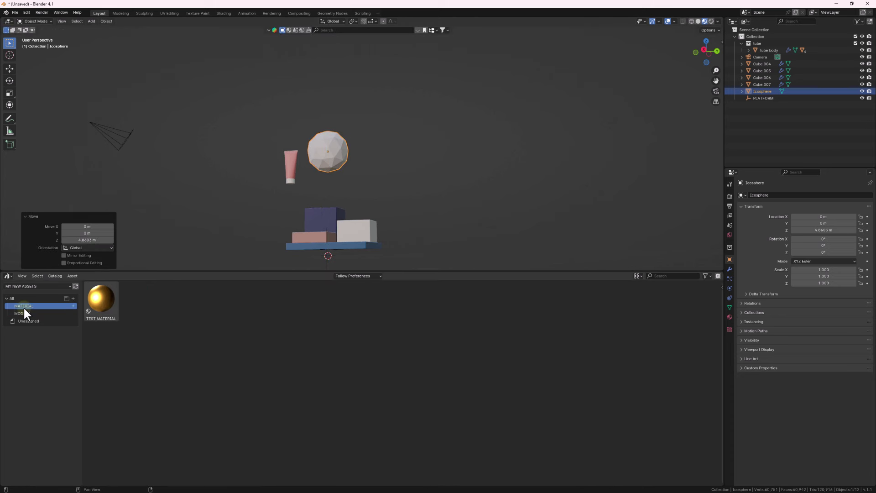
drag(124, 288, 331, 151)
middle_drag(329, 166, 280, 165)
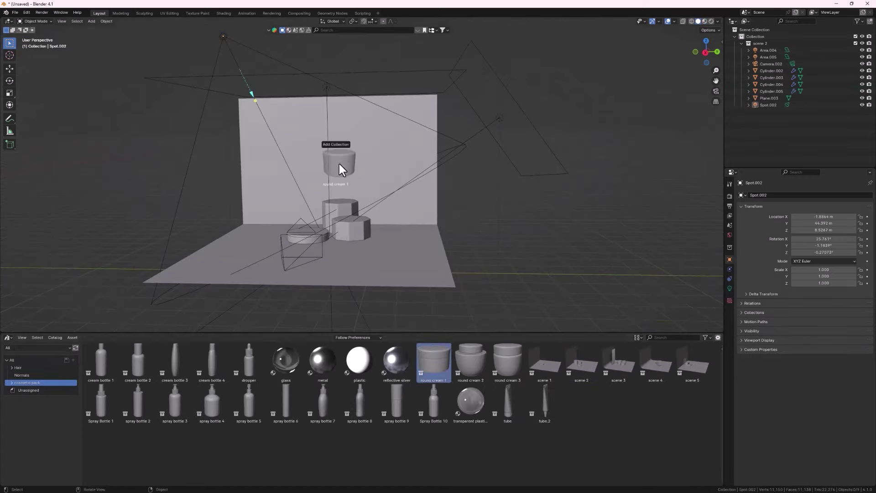
Drag round cream 1, Spray Bottle 10 and tube into the viewport and frame the tube
drag(339, 169, 339, 170)
drag(434, 403, 417, 239)
drag(508, 404, 358, 196)
key(KP_Decimal)
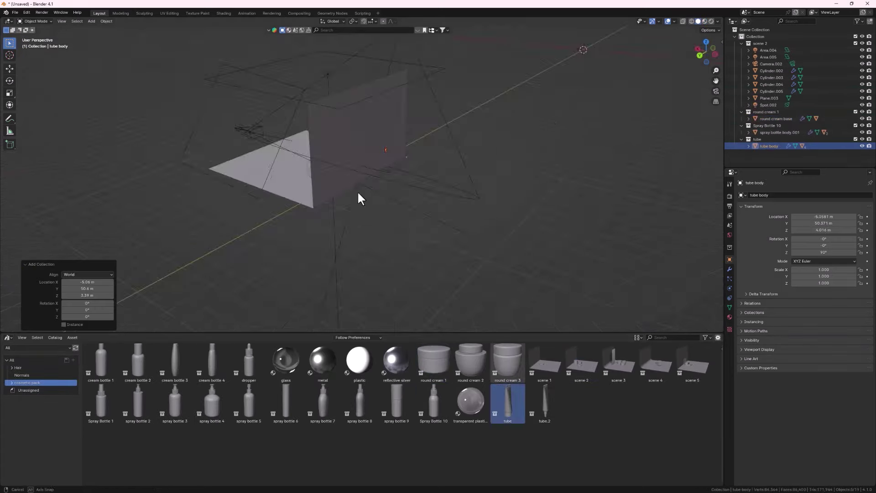